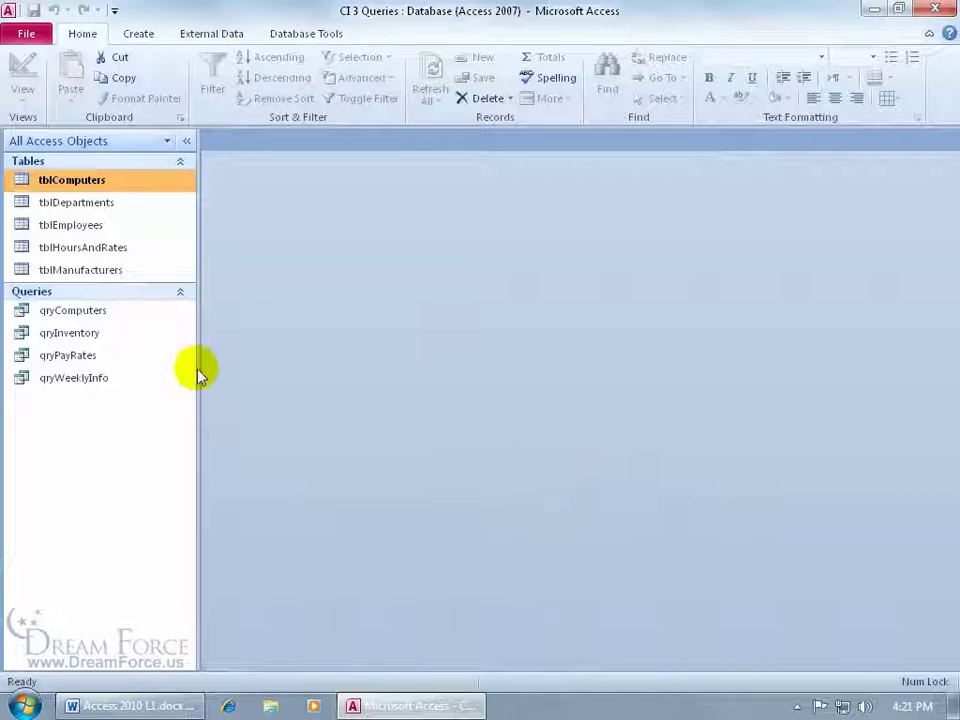
Open the qryInventory query and look through all its columns in the datasheet.
double_click(131, 335)
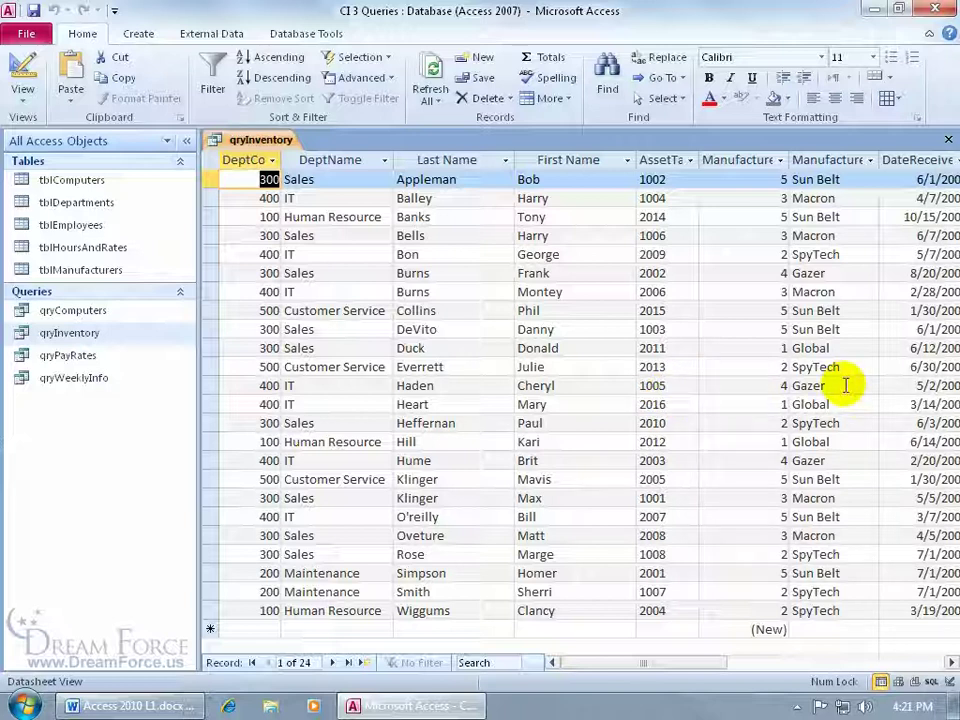
left_click_drag(668, 660, 735, 677)
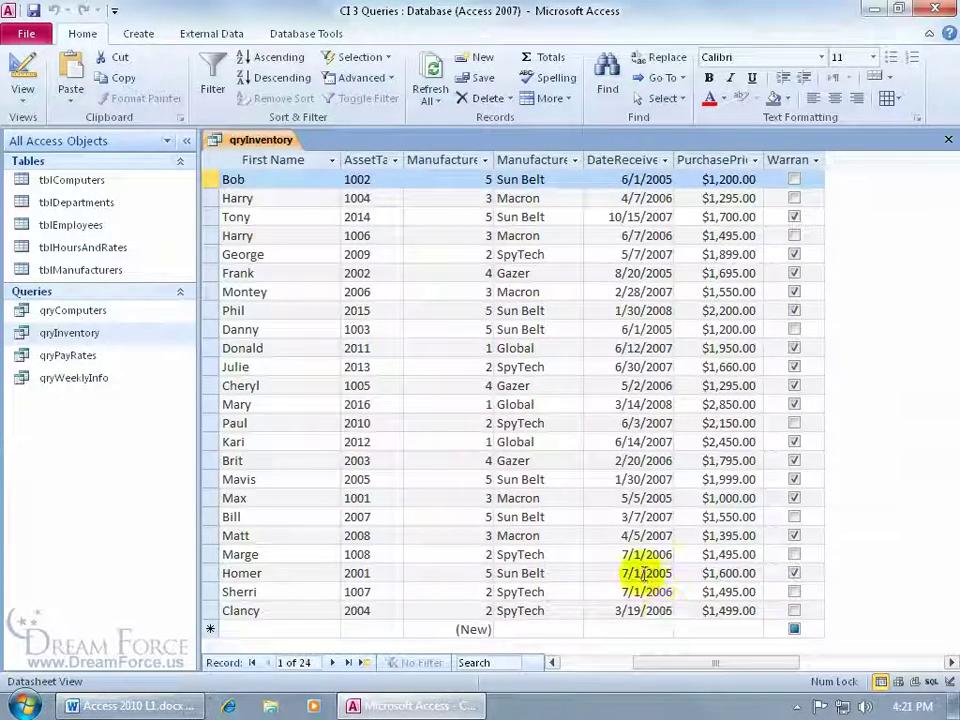
left_click_drag(654, 662, 583, 662)
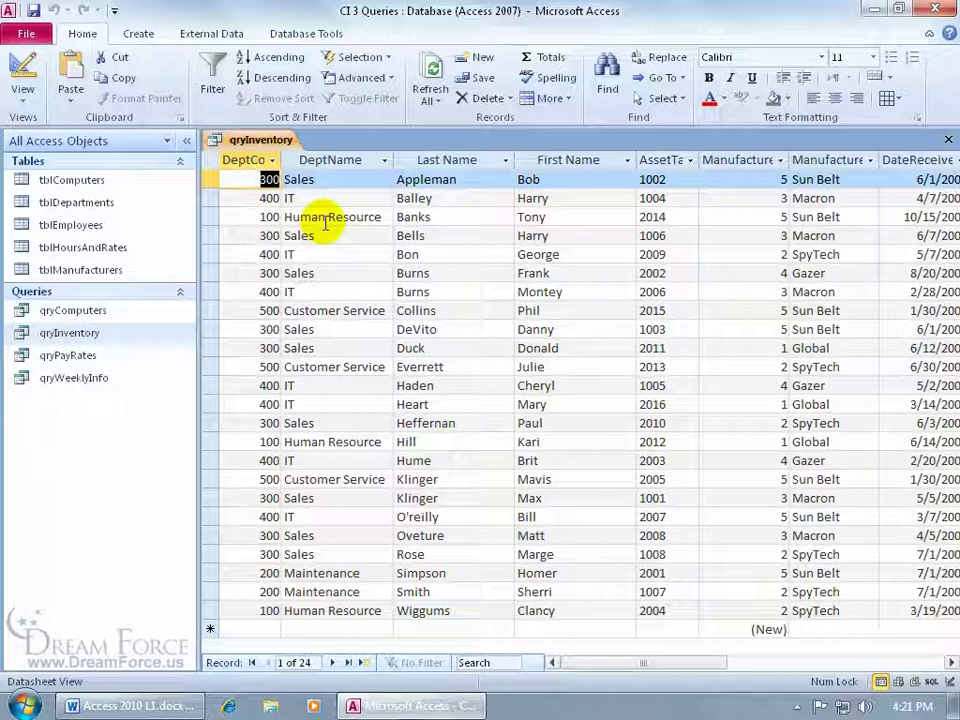
Switch qryInventory to Design view, enlarge the table pane, and lengthen the tblComputers field list to fit all its fields.
right_click(258, 146)
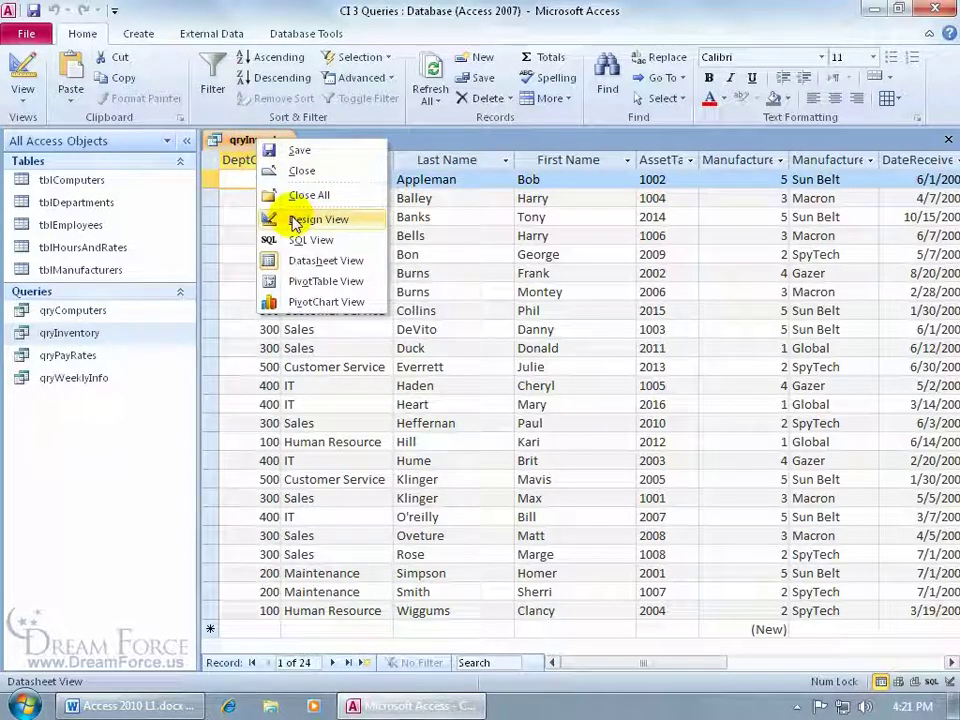
left_click(26, 68)
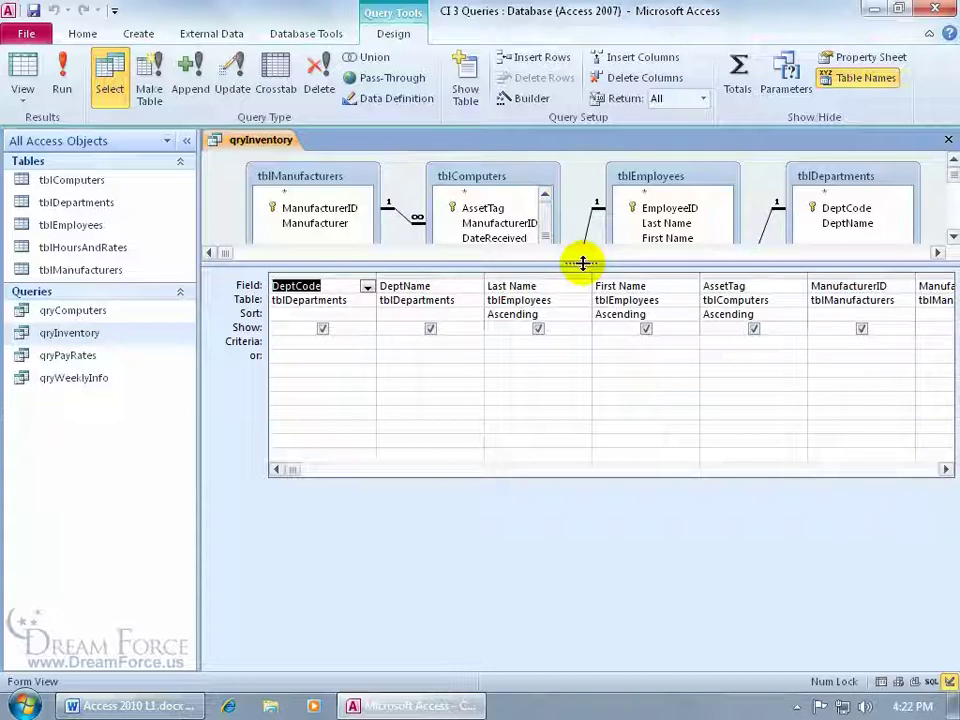
left_click_drag(583, 263, 583, 408)
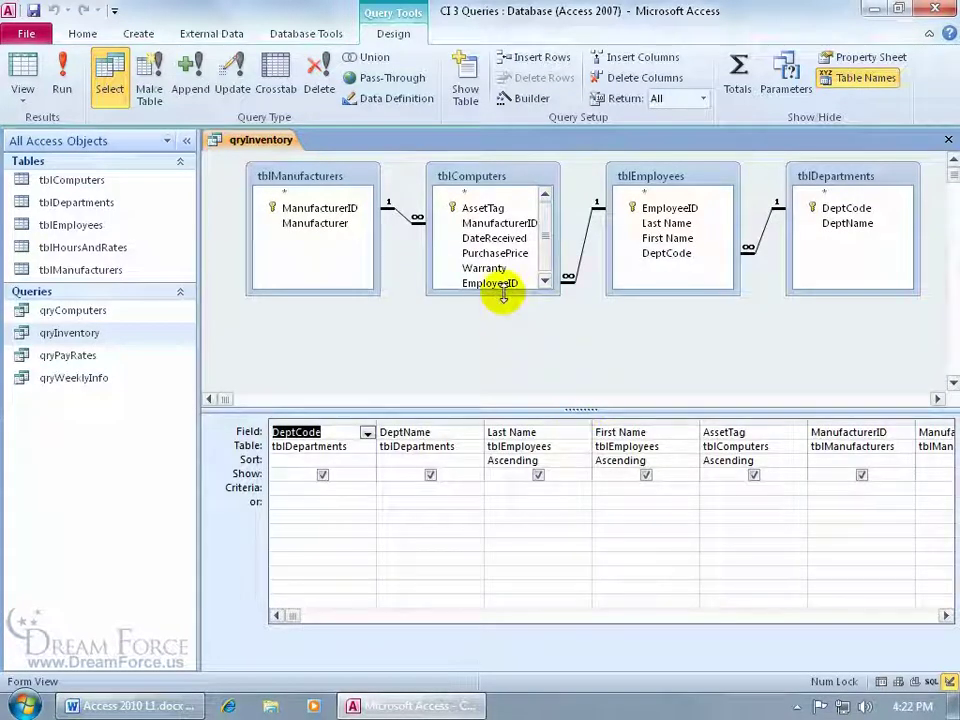
left_click_drag(503, 295, 503, 302)
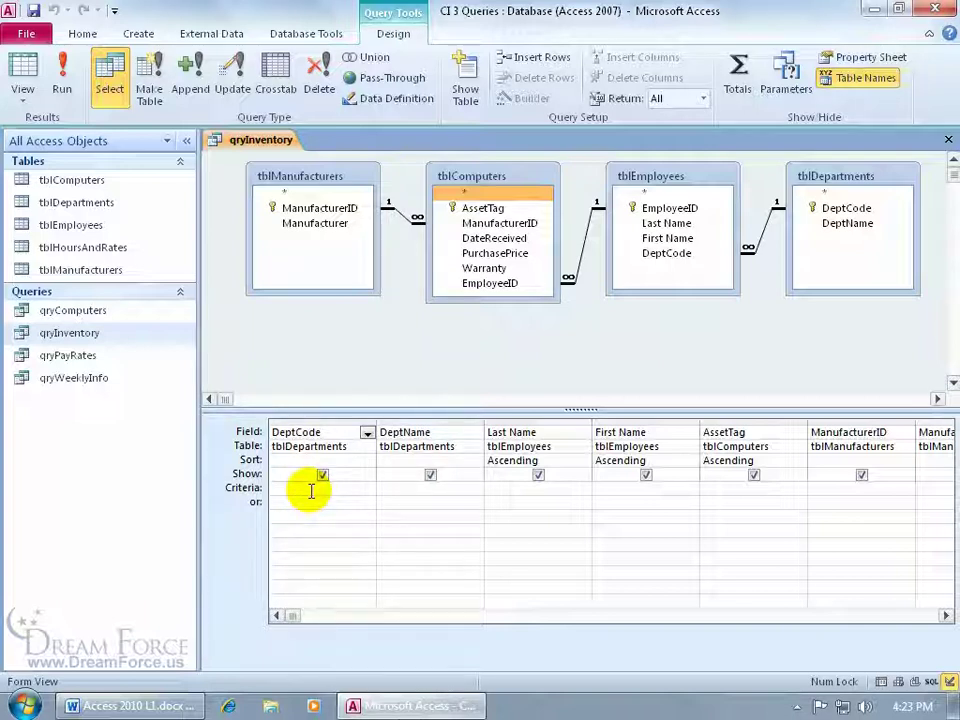
Set the DeptCode criterion to 100 and display the query's results.
left_click(404, 489)
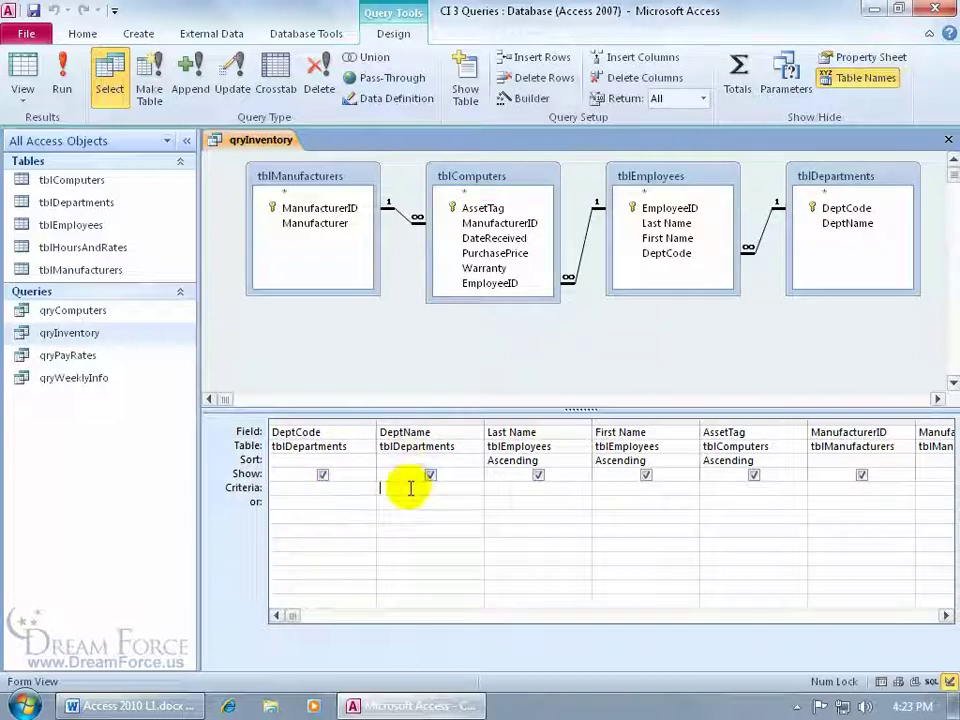
left_click(340, 488)
type("100")
key("Tab")
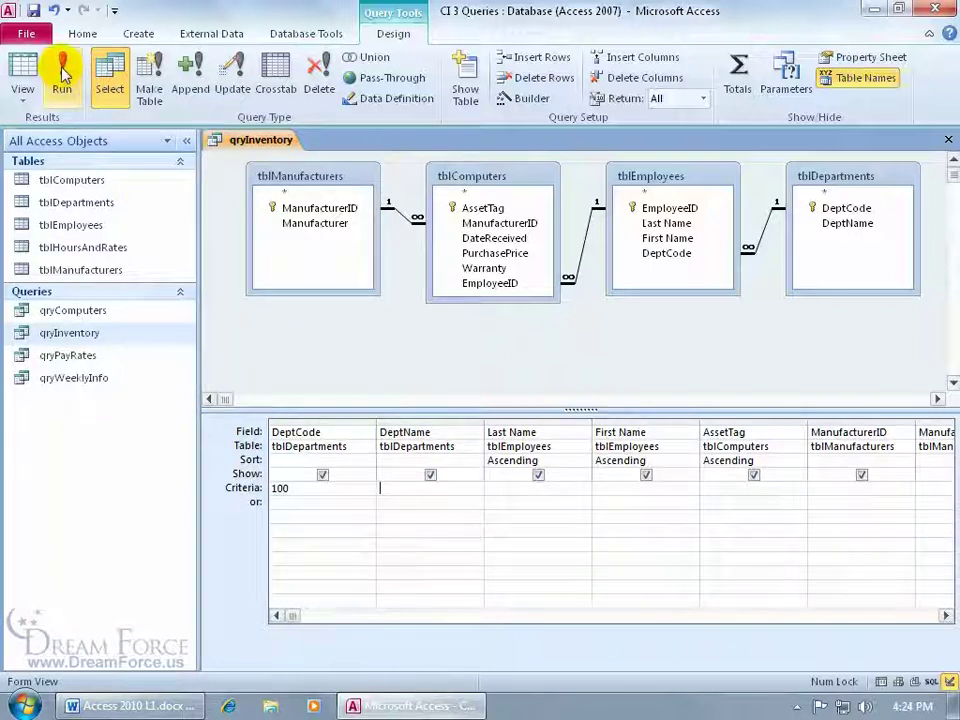
left_click(22, 72)
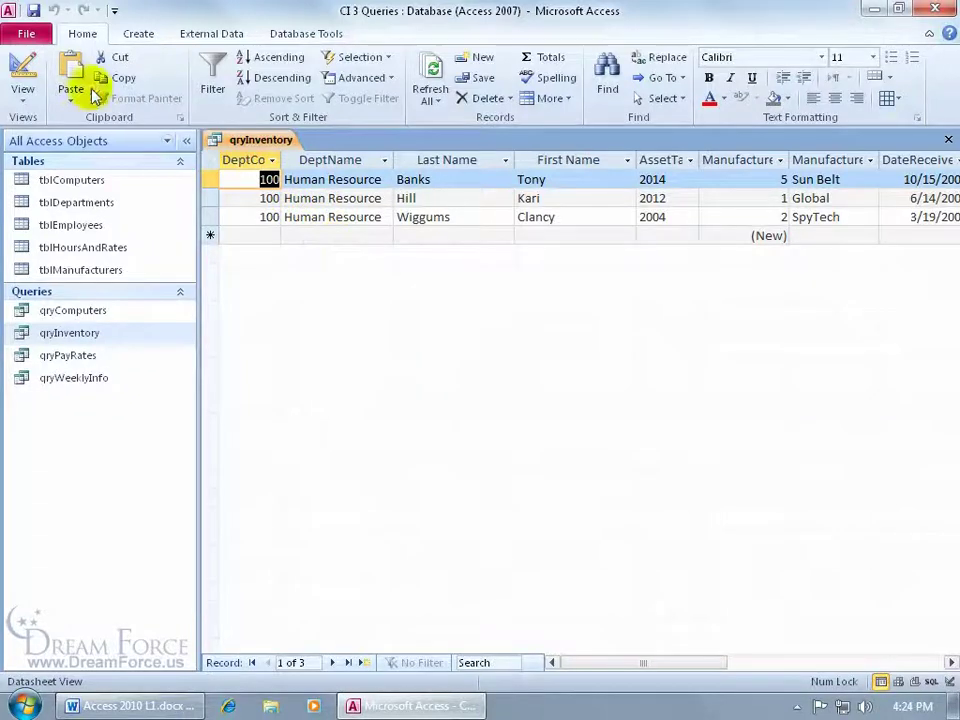
Return to Design view, add the criterion <1500 to PurchasePrice, and run the query to check the purchase prices.
left_click(22, 65)
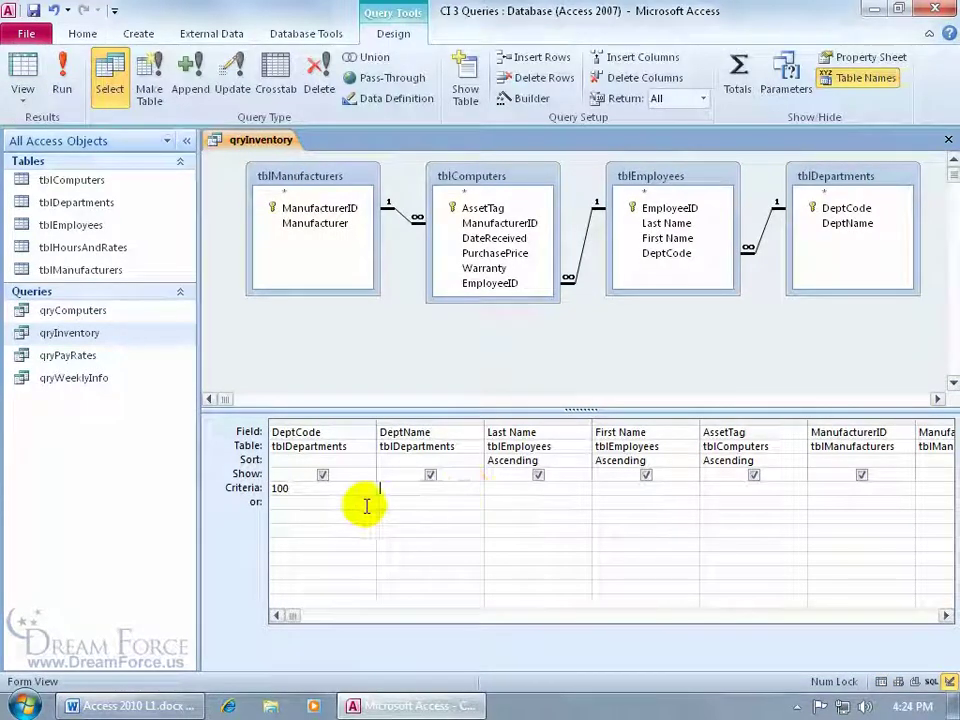
left_click(946, 615)
left_click(946, 615)
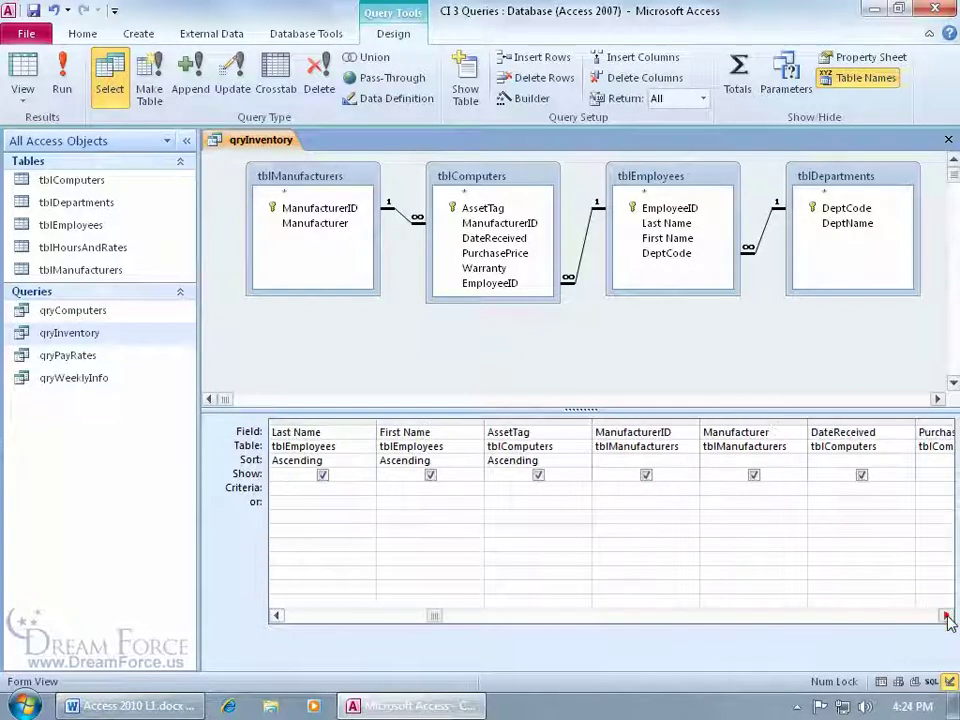
left_click(946, 615)
left_click(946, 615)
left_click(946, 615)
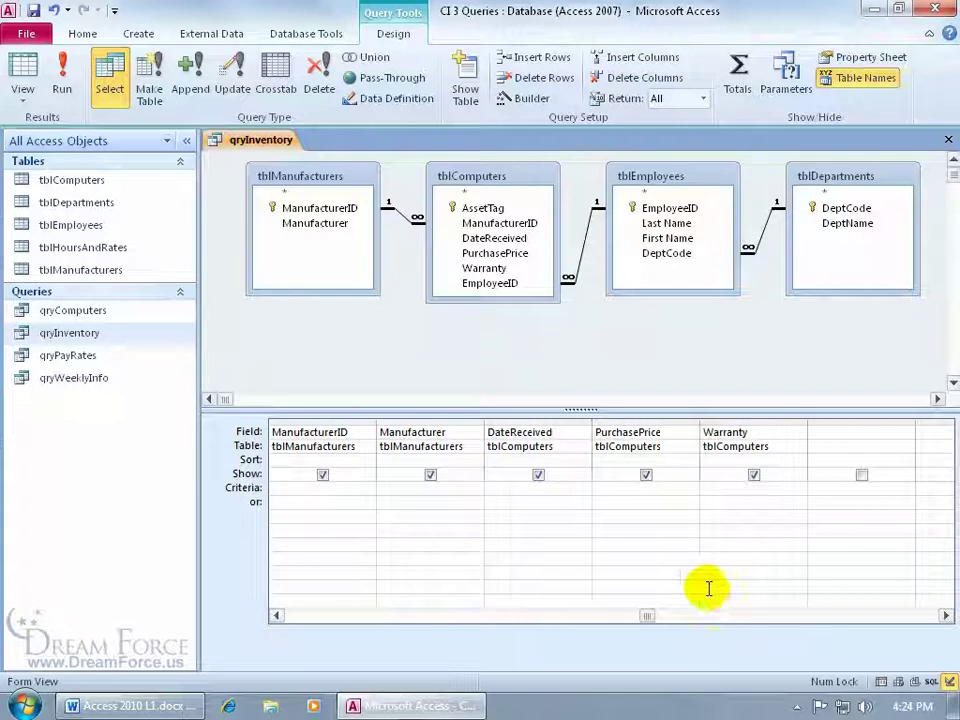
left_click(620, 489)
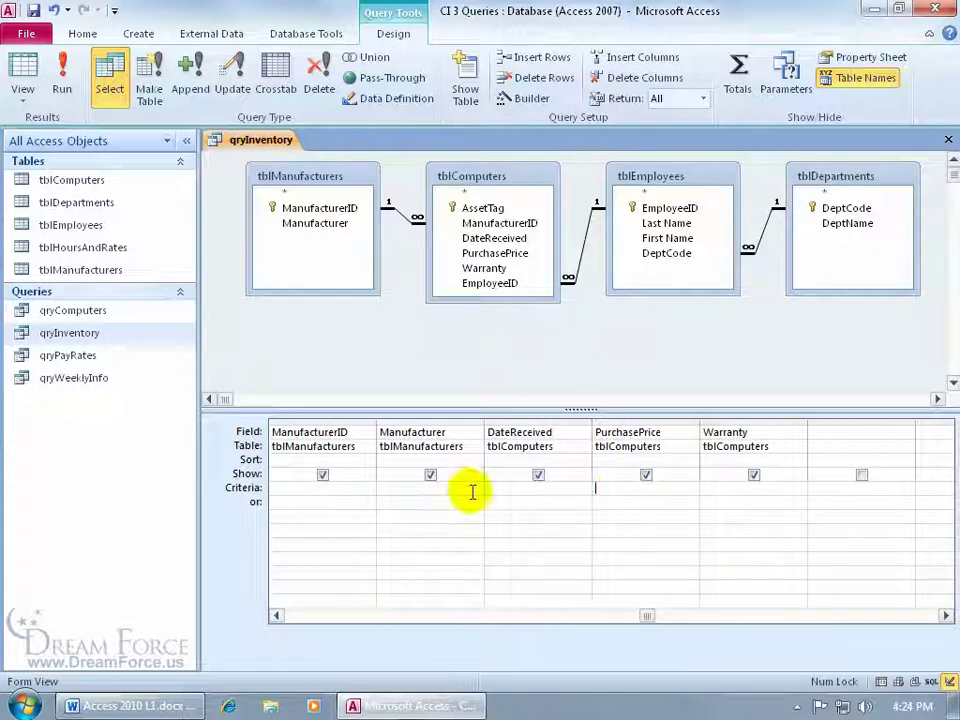
left_click(608, 489)
type("<")
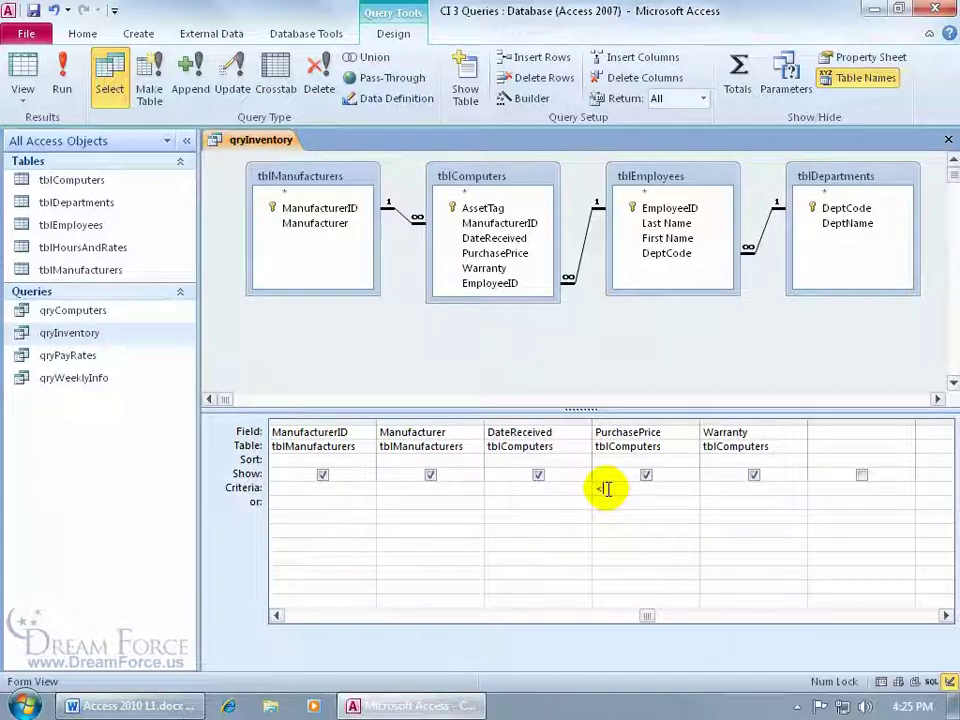
type("1500")
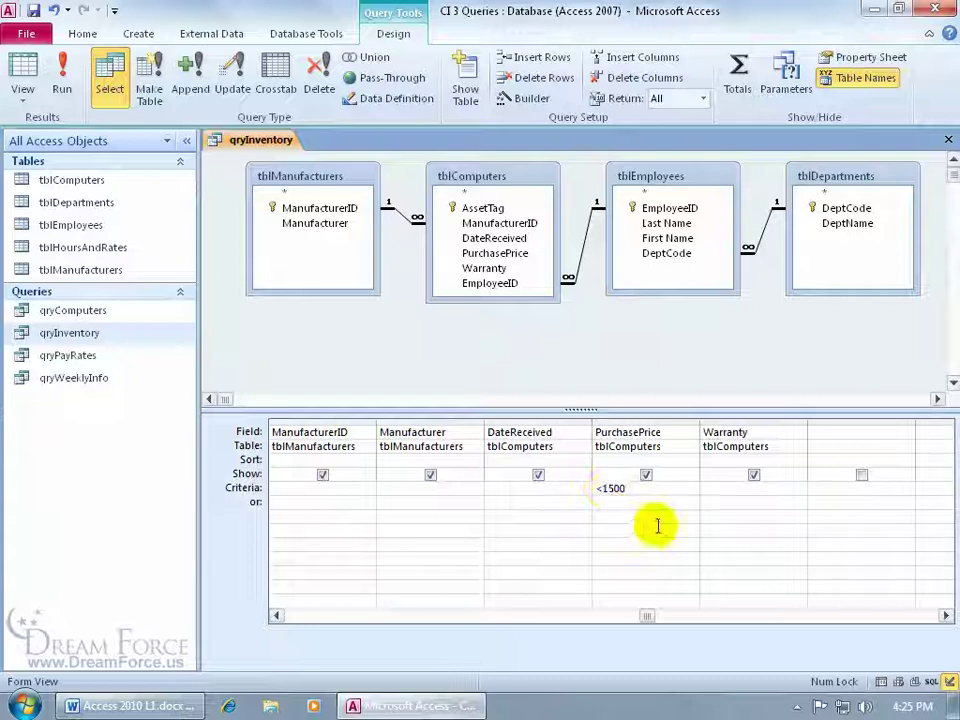
key("Tab")
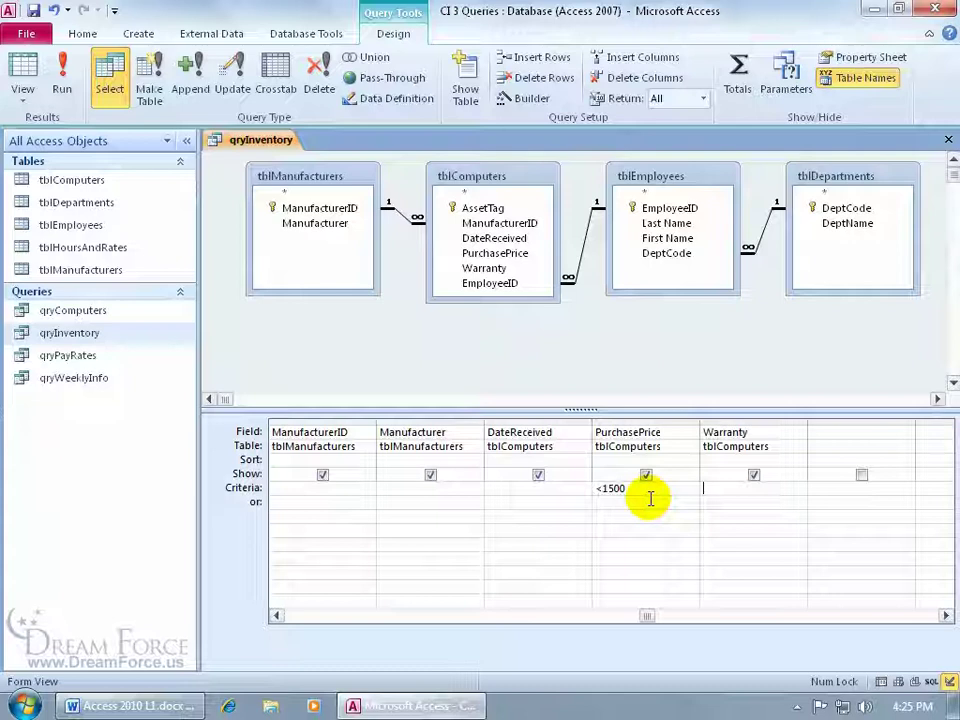
left_click(63, 80)
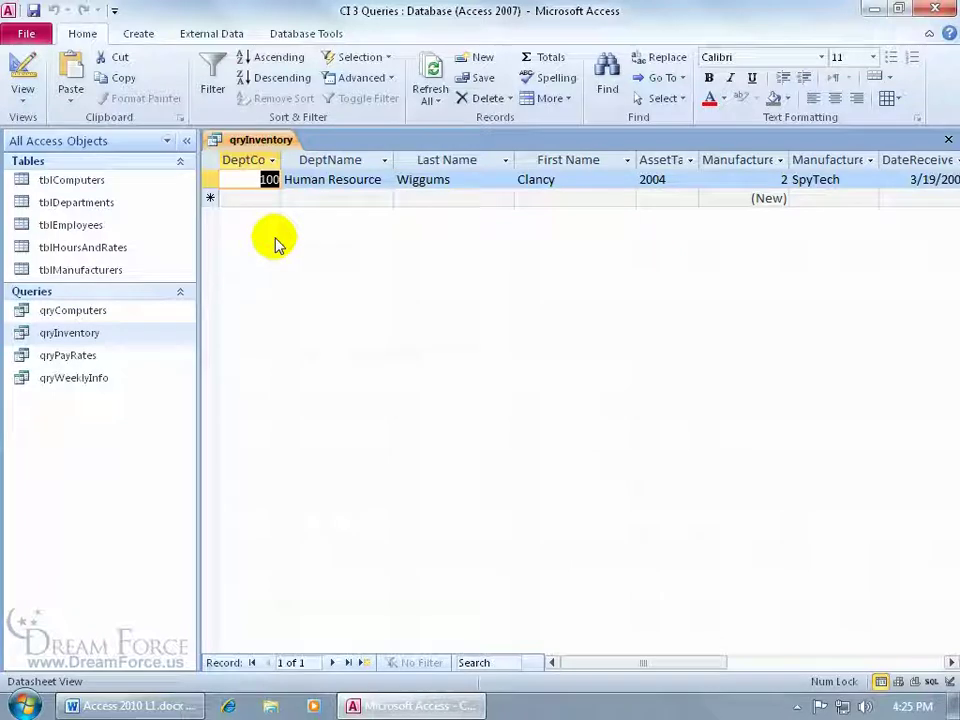
left_click_drag(643, 664, 740, 664)
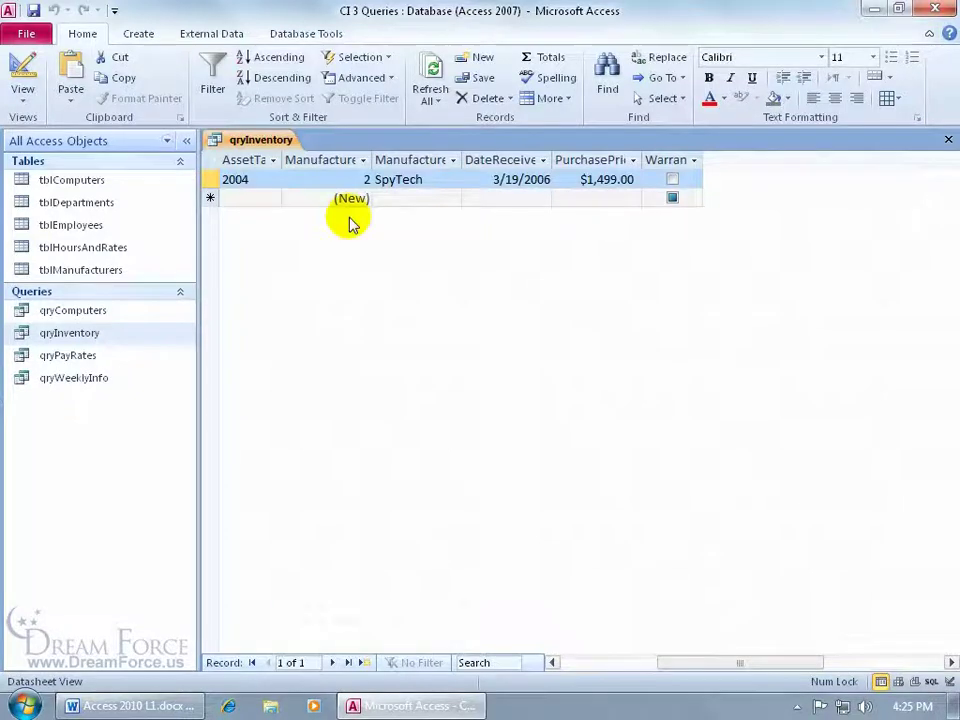
Return to Design view and delete the <1500 criterion from PurchasePrice.
left_click(22, 65)
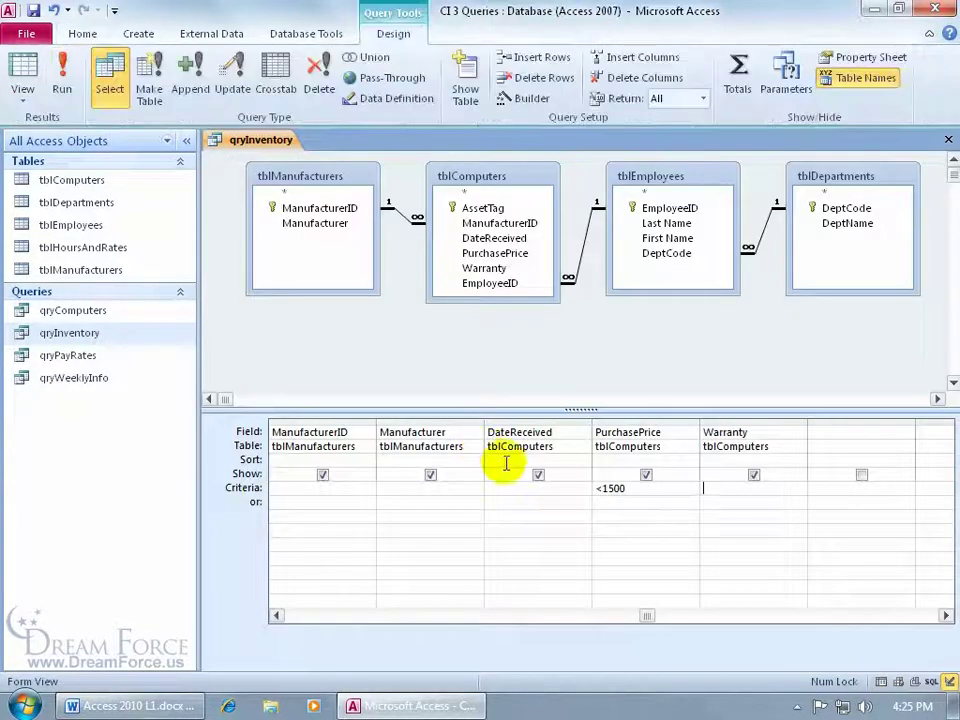
left_click_drag(630, 488, 598, 488)
key("Delete")
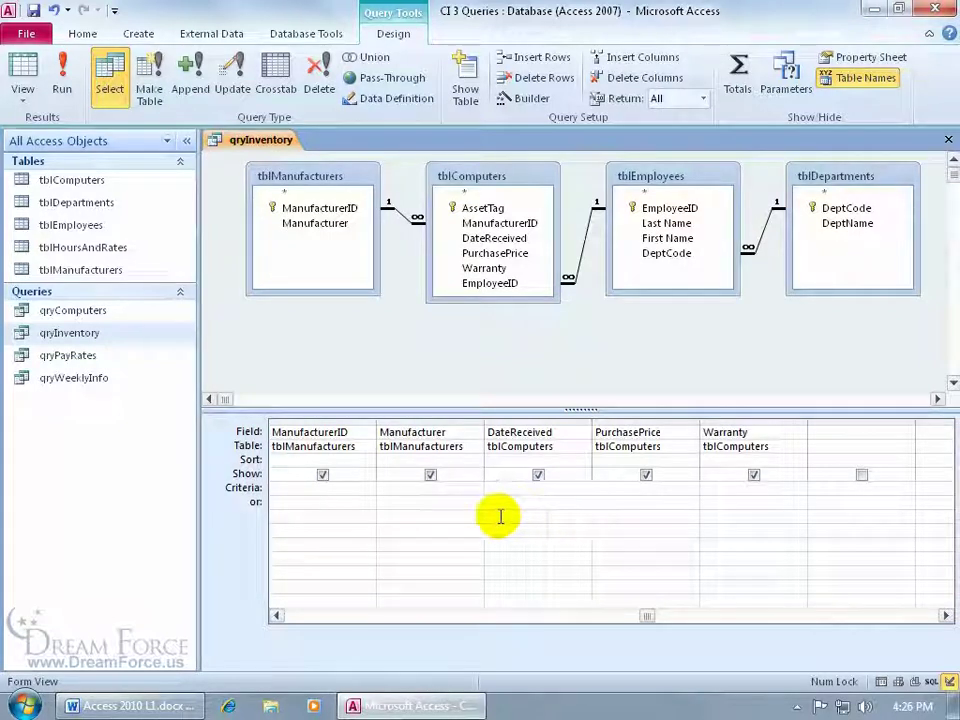
Enter global as the Manufacturer criterion on the same row as the DeptCode criterion and run the query.
left_click(420, 488)
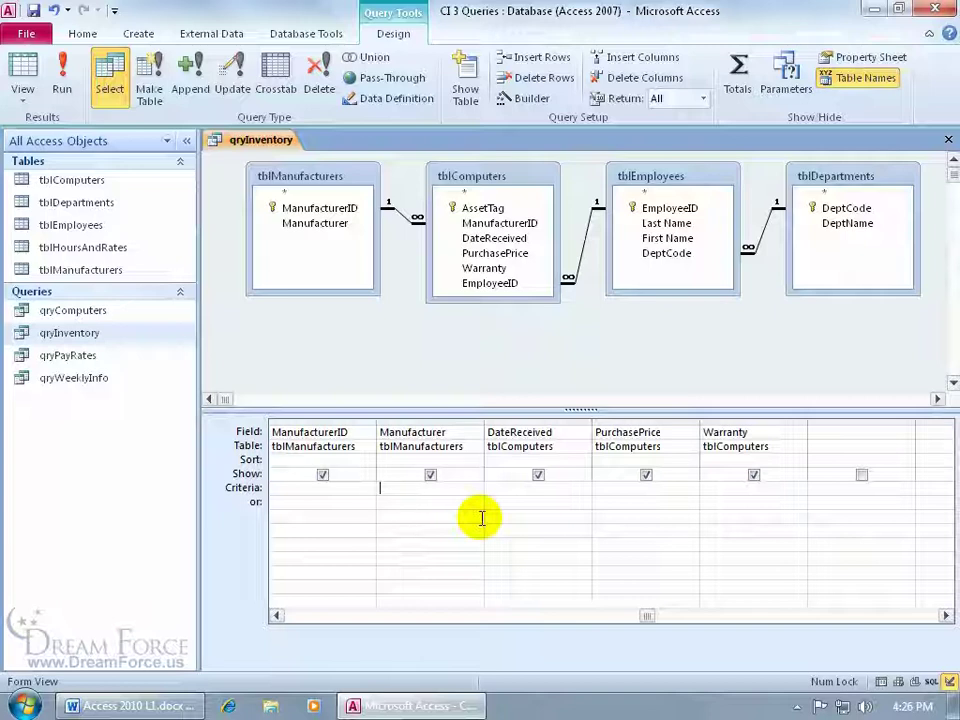
type("global")
key("Return")
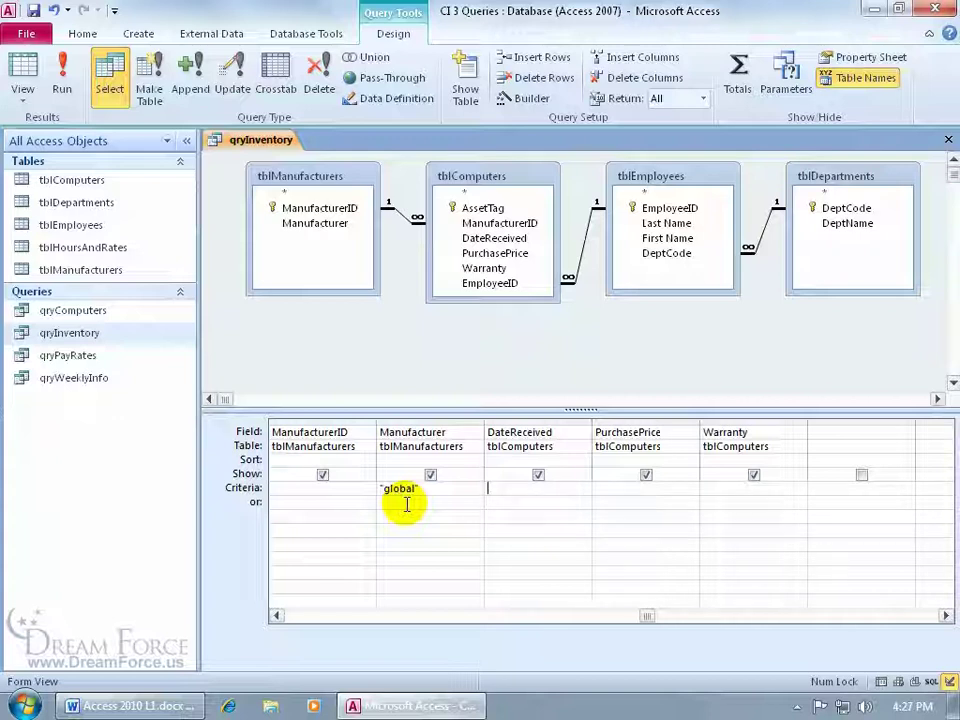
left_click(62, 78)
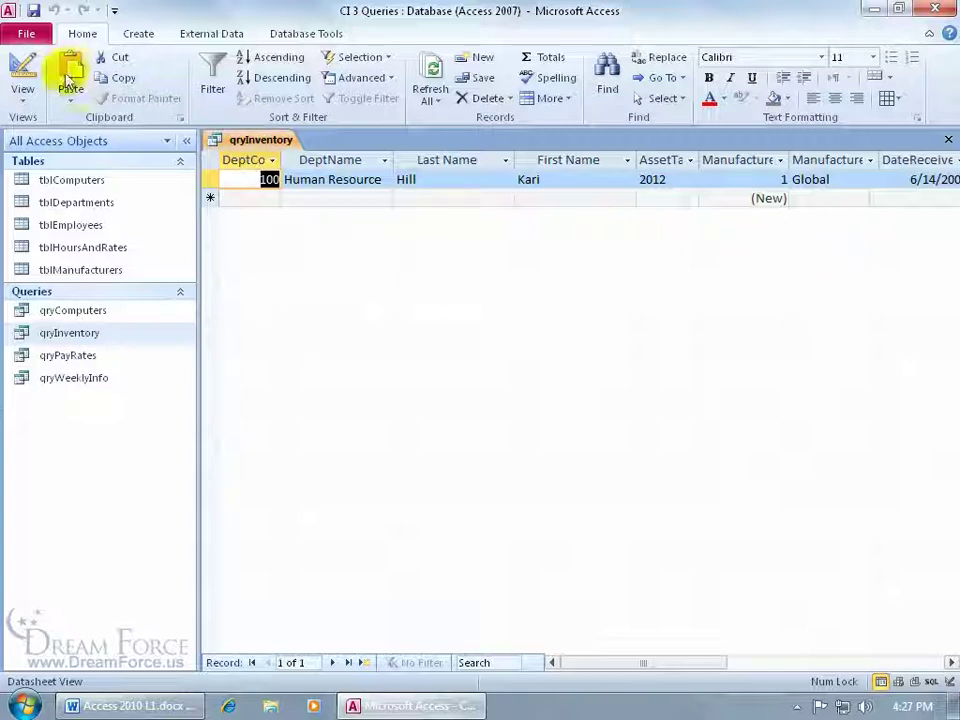
Return to Design view and delete the "global" criterion from the Manufacturer field.
left_click(22, 78)
left_click_drag(436, 488, 378, 488)
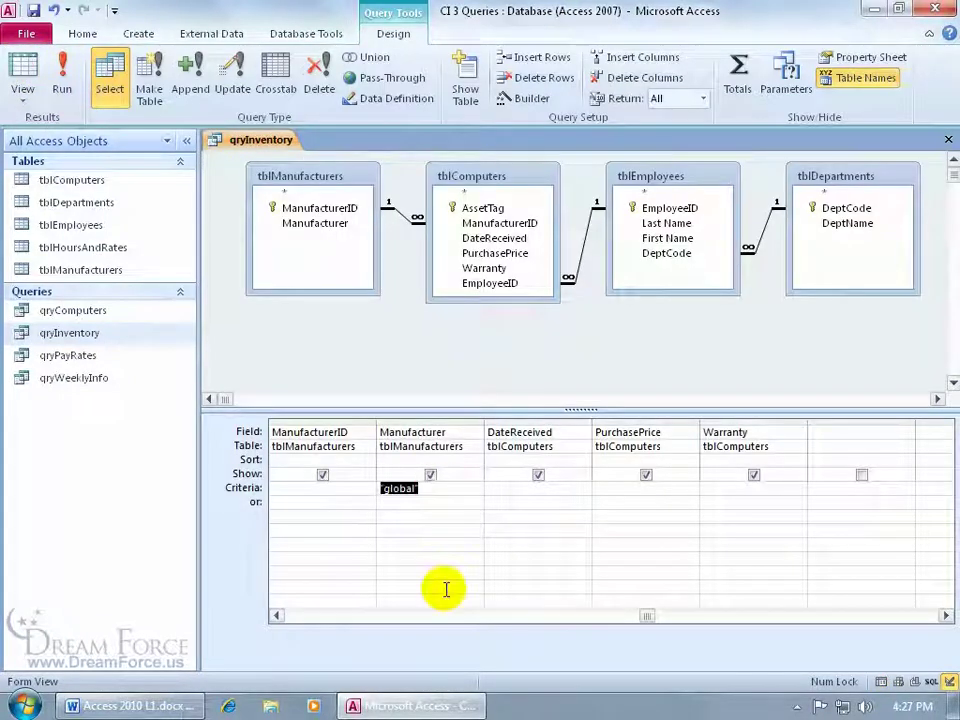
key("Delete")
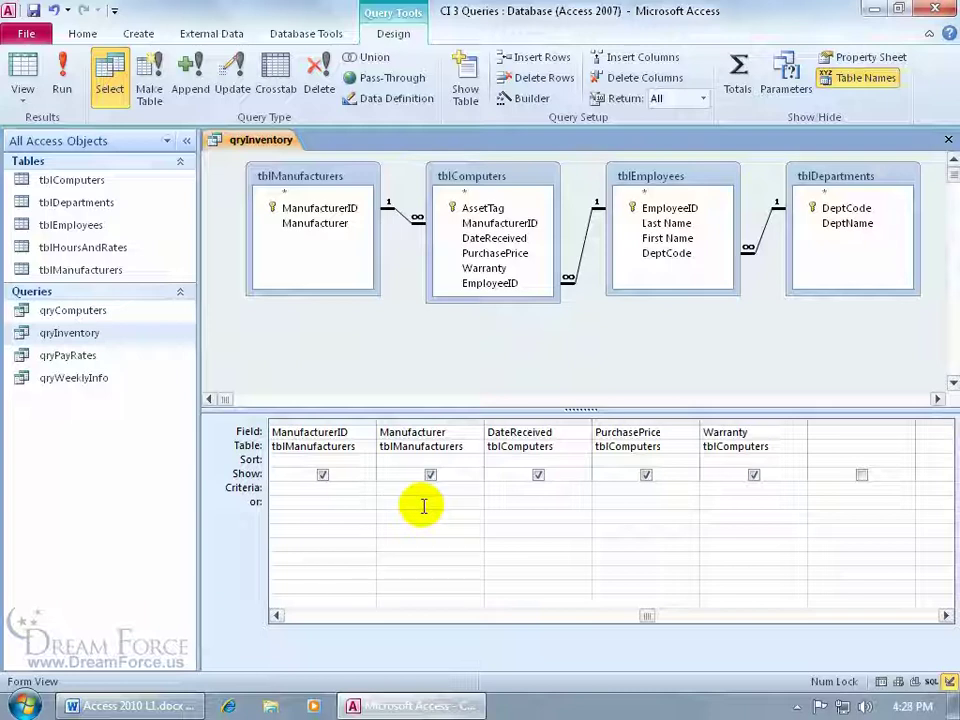
Enter global as an alternative "or" criterion for Manufacturer and run the query.
type("global")
left_click(437, 525)
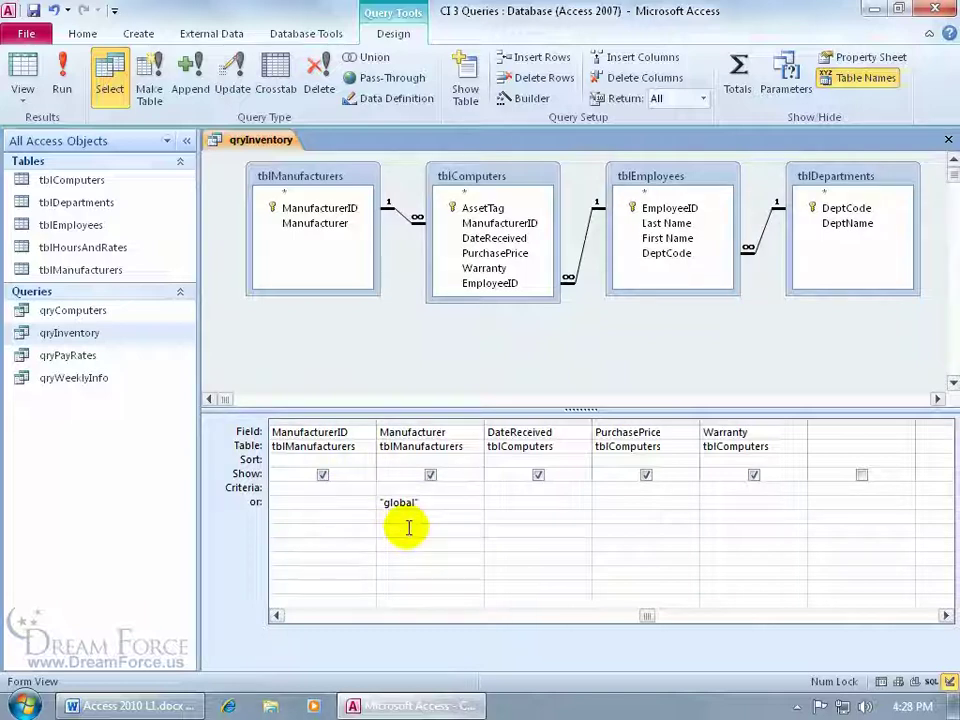
left_click(62, 80)
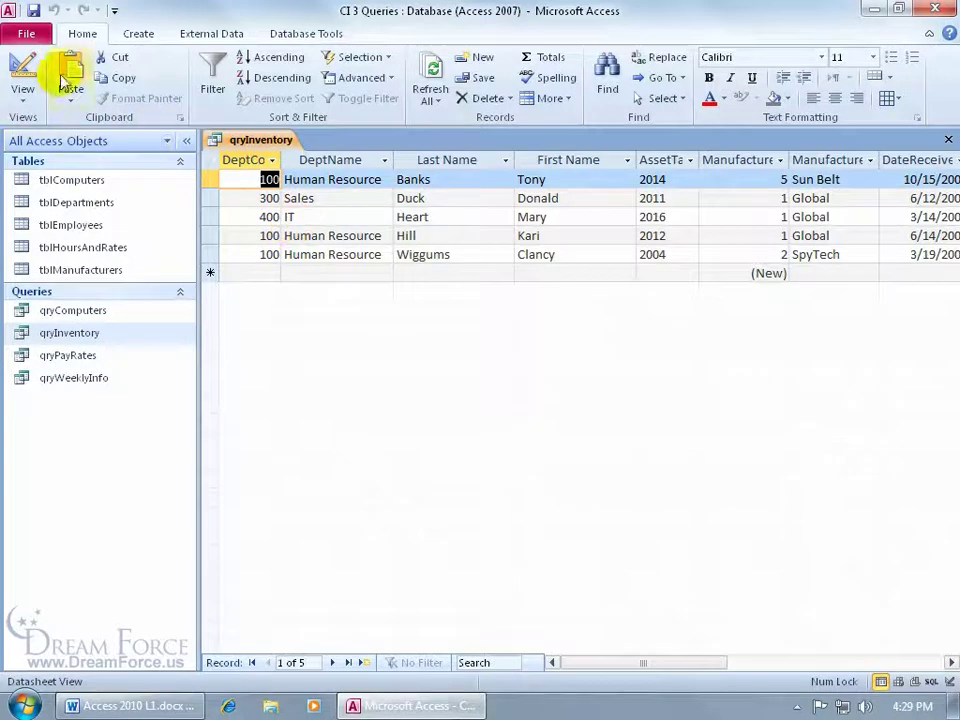
Return to Design view and extend the Manufacturer "or" criterion to "global" Or "spytech".
left_click(22, 66)
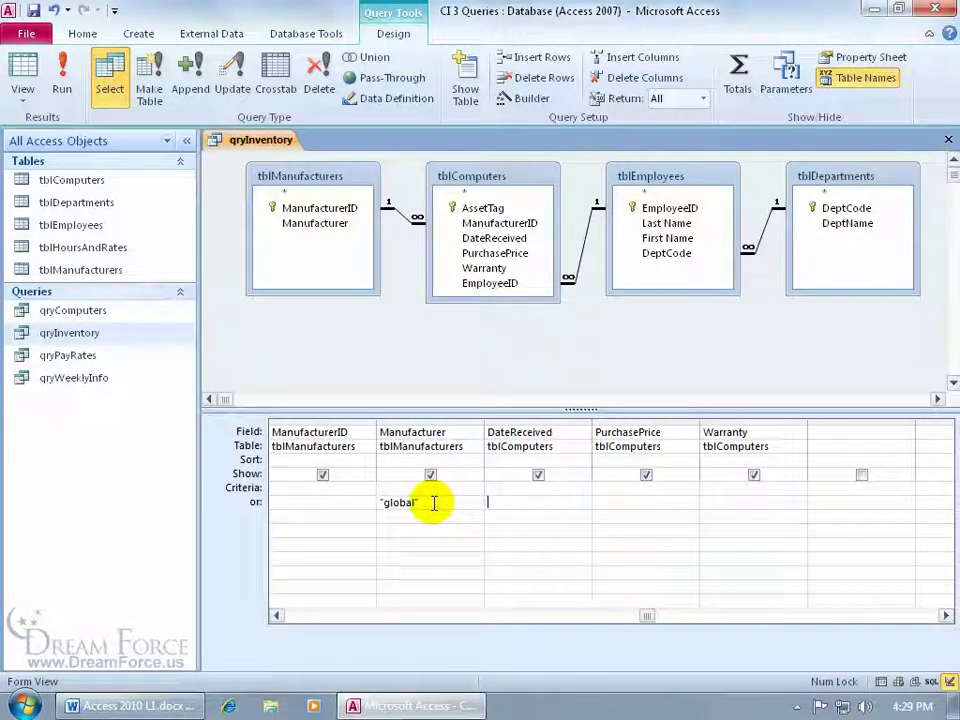
left_click(432, 502)
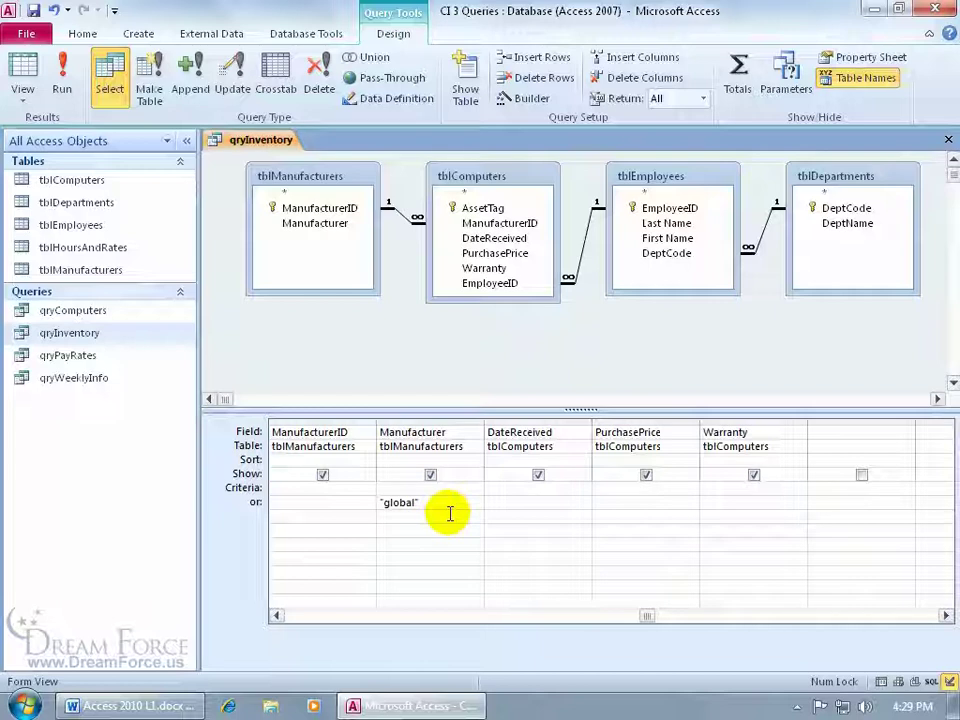
type("or")
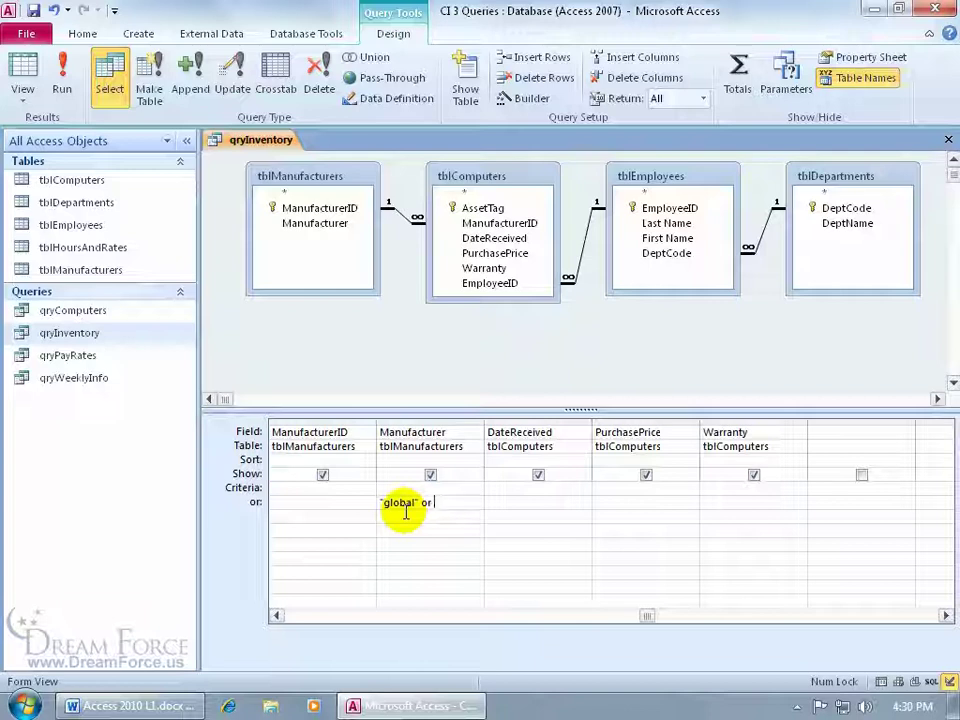
type("spytech")
key("Tab")
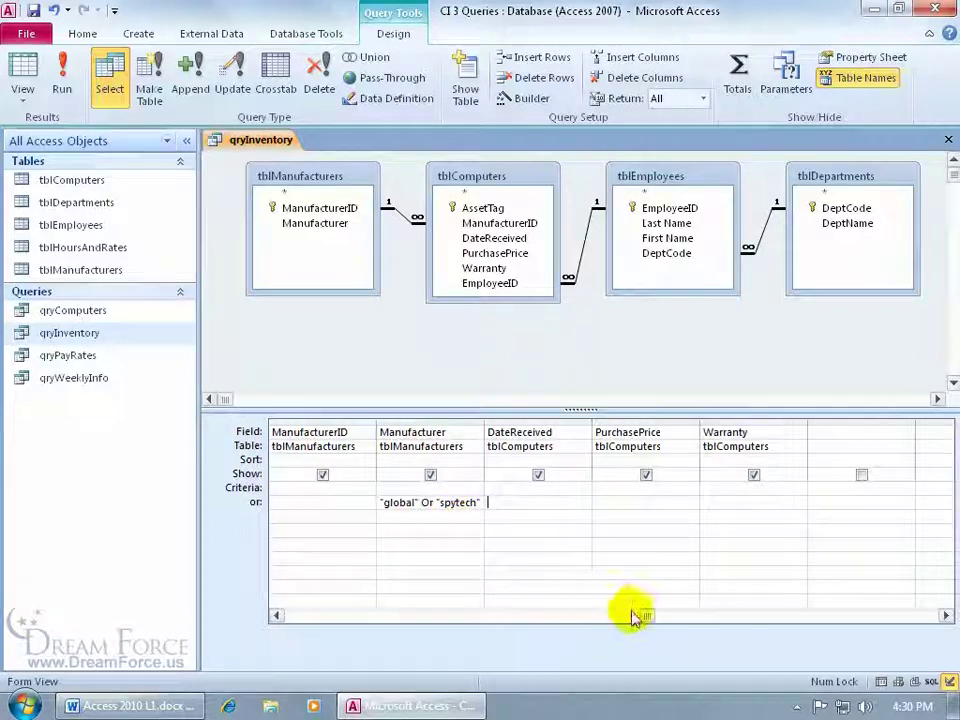
Hide the DeptCode field from the query's output while keeping its criterion, and run the query.
left_click_drag(643, 616, 258, 628)
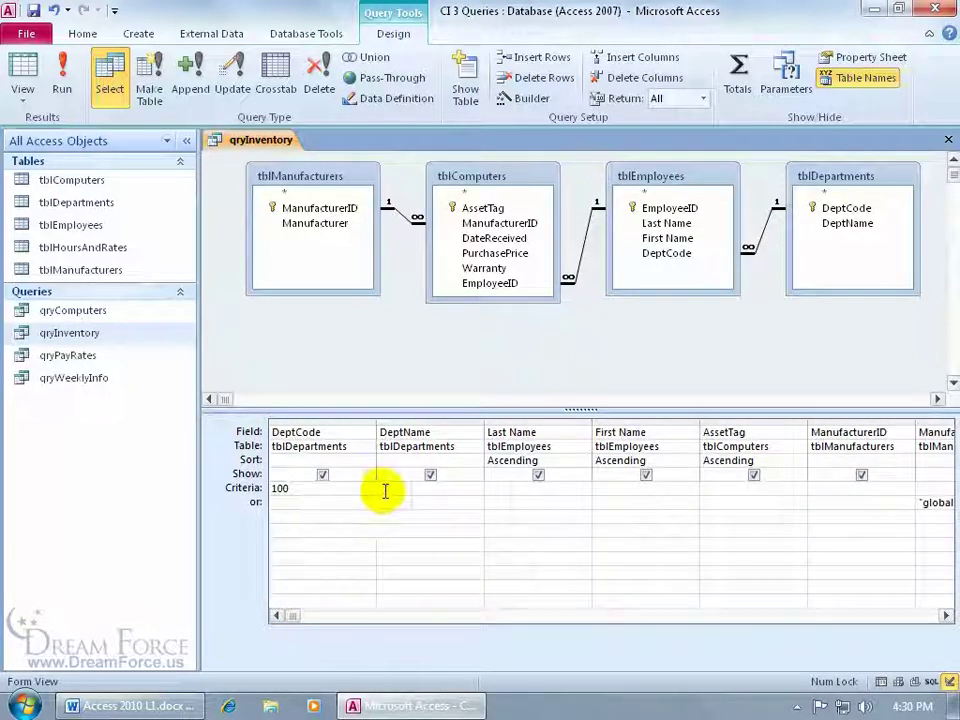
left_click(322, 474)
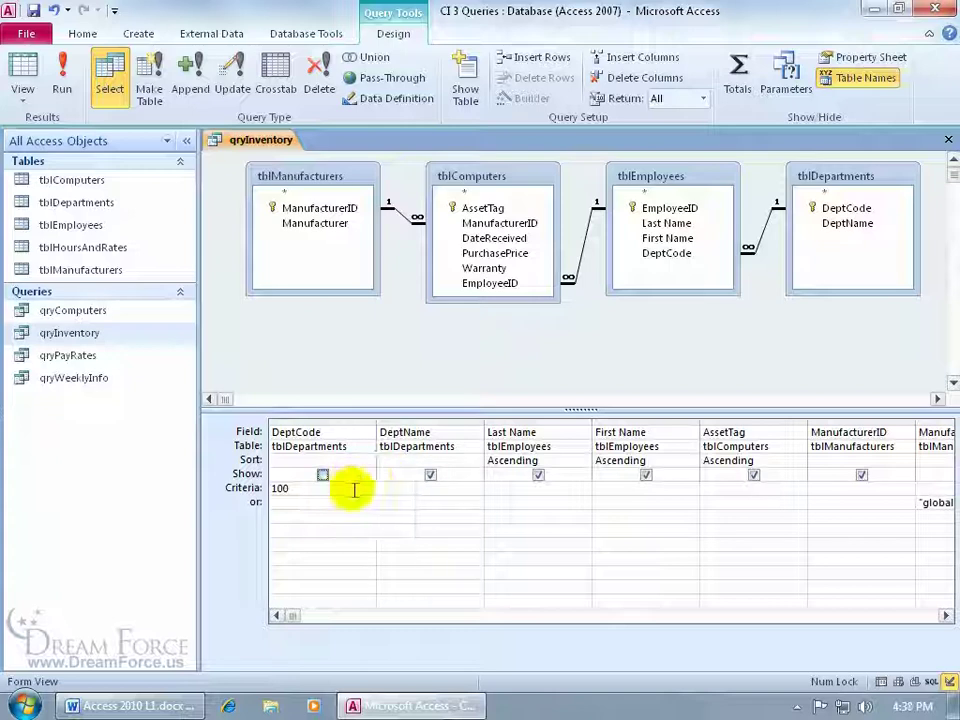
left_click(62, 80)
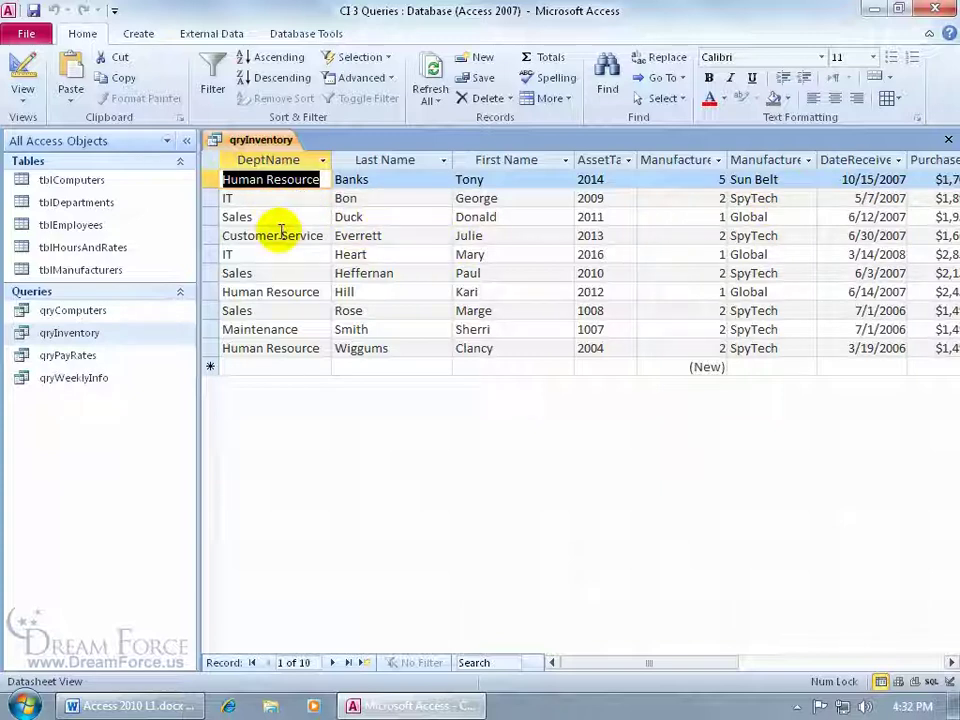
Return to Design view, show the DeptCode field in the output again, and delete the Manufacturer field's "or" criterion.
left_click(22, 64)
left_click(322, 474)
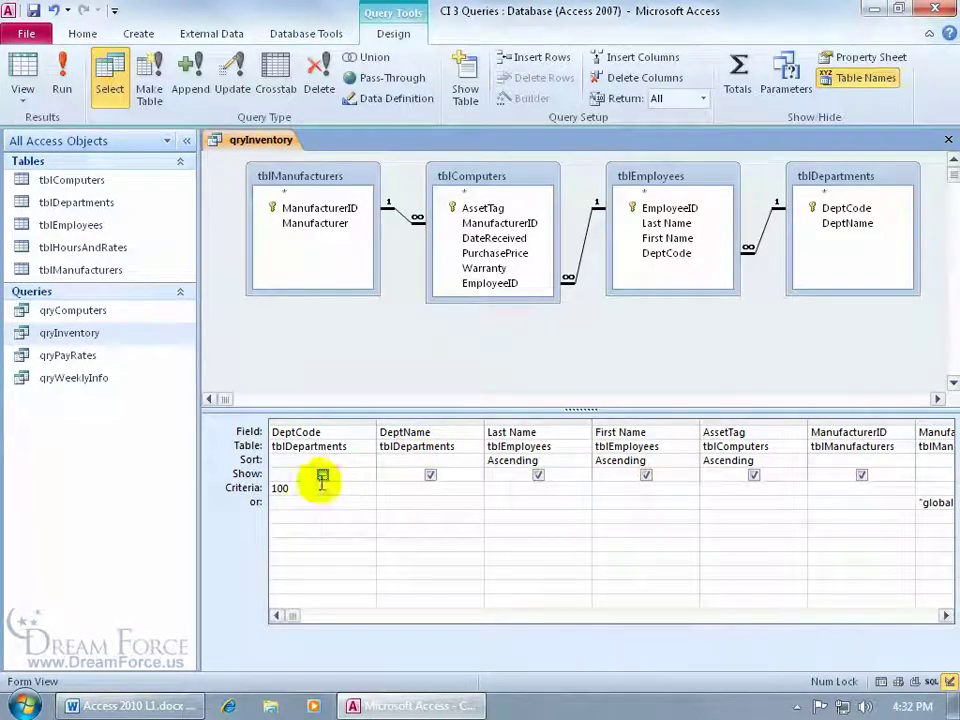
left_click(945, 616)
left_click(945, 616)
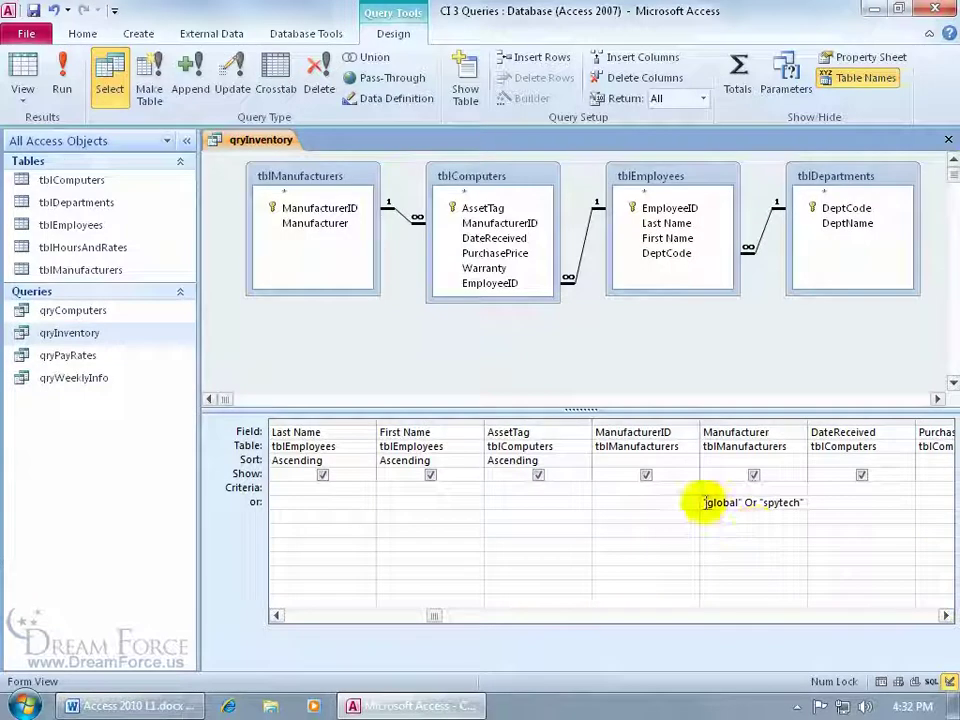
left_click_drag(705, 502, 780, 502)
key("Delete")
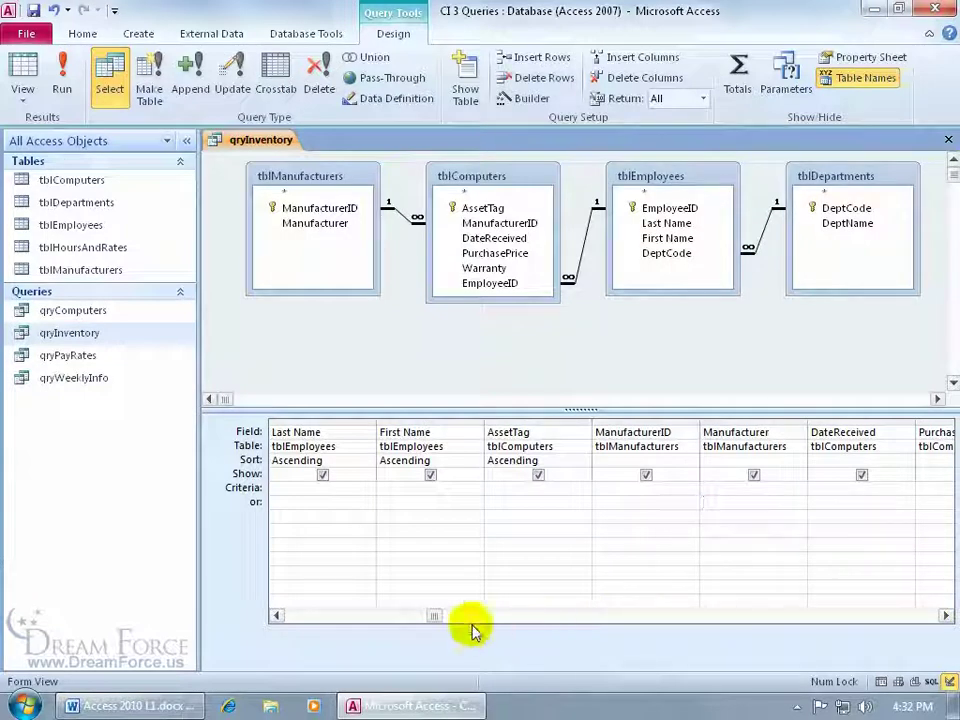
Extend the DeptCode criterion to 100 Or 200 and run the query.
left_click_drag(437, 616, 281, 616)
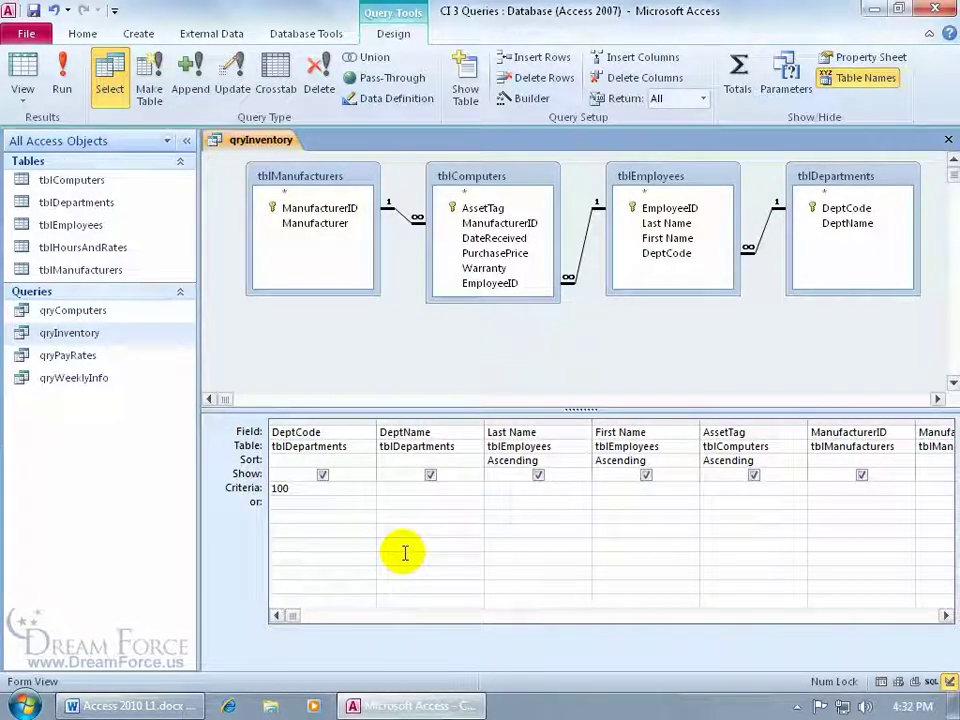
left_click(308, 489)
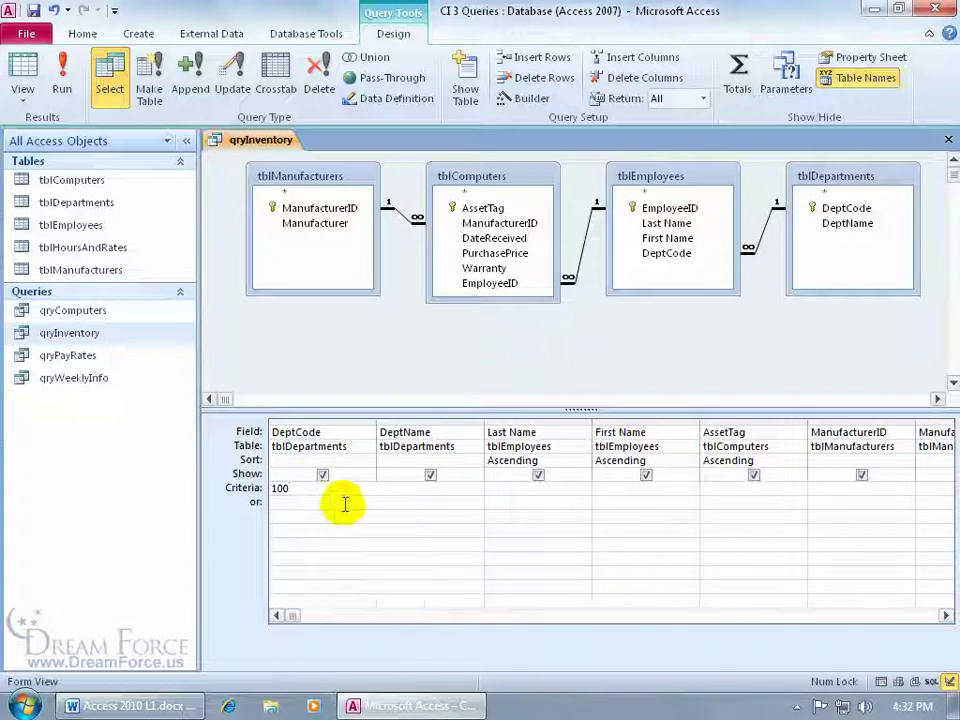
type("or 200")
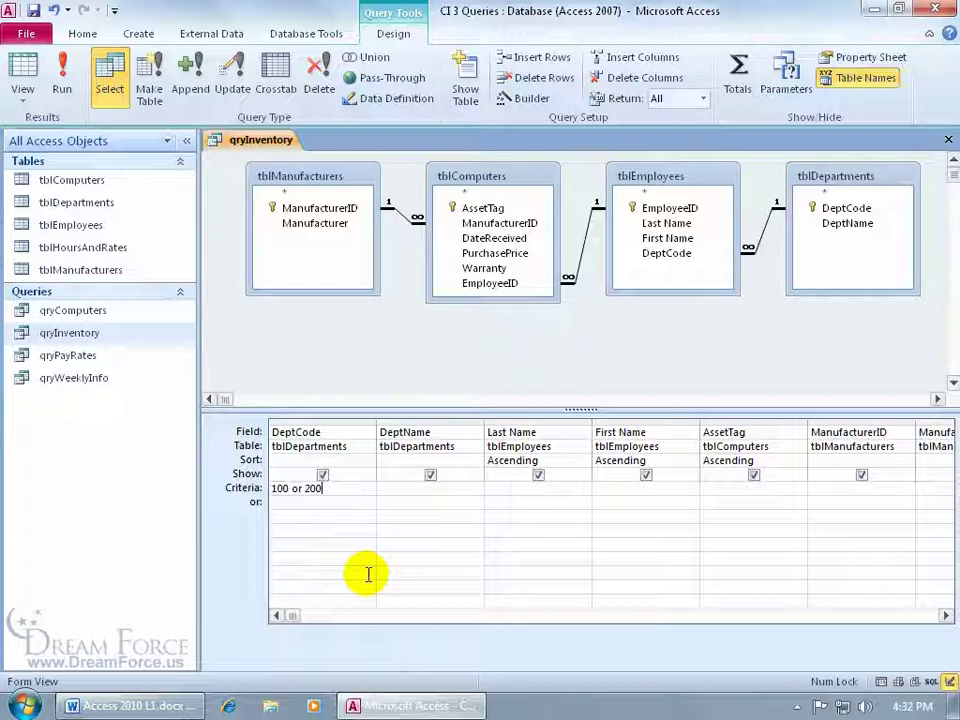
key("Tab")
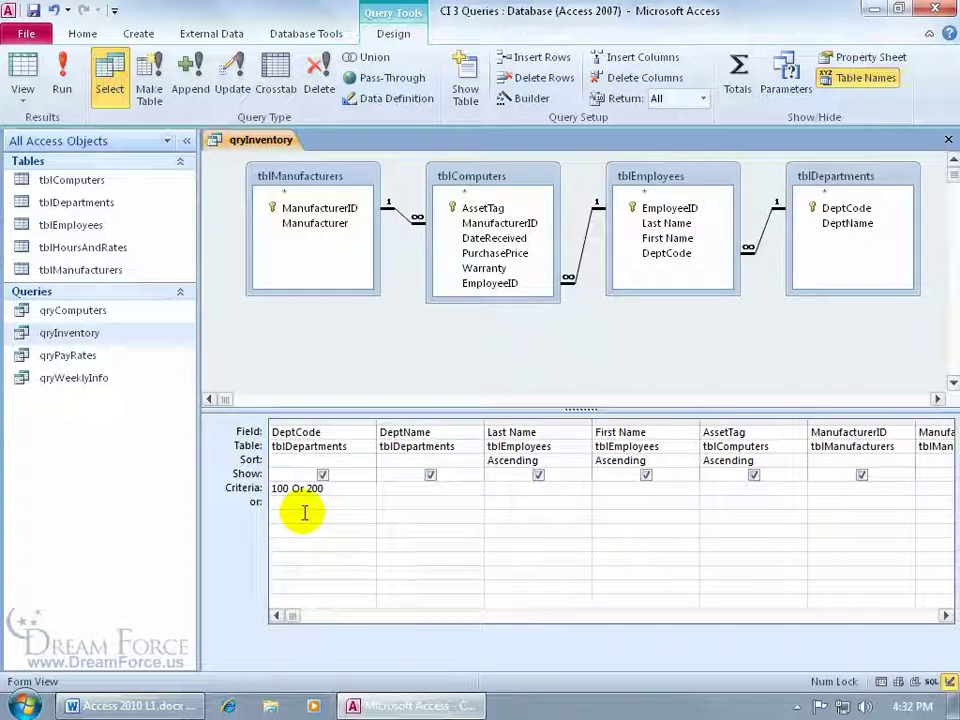
left_click(65, 78)
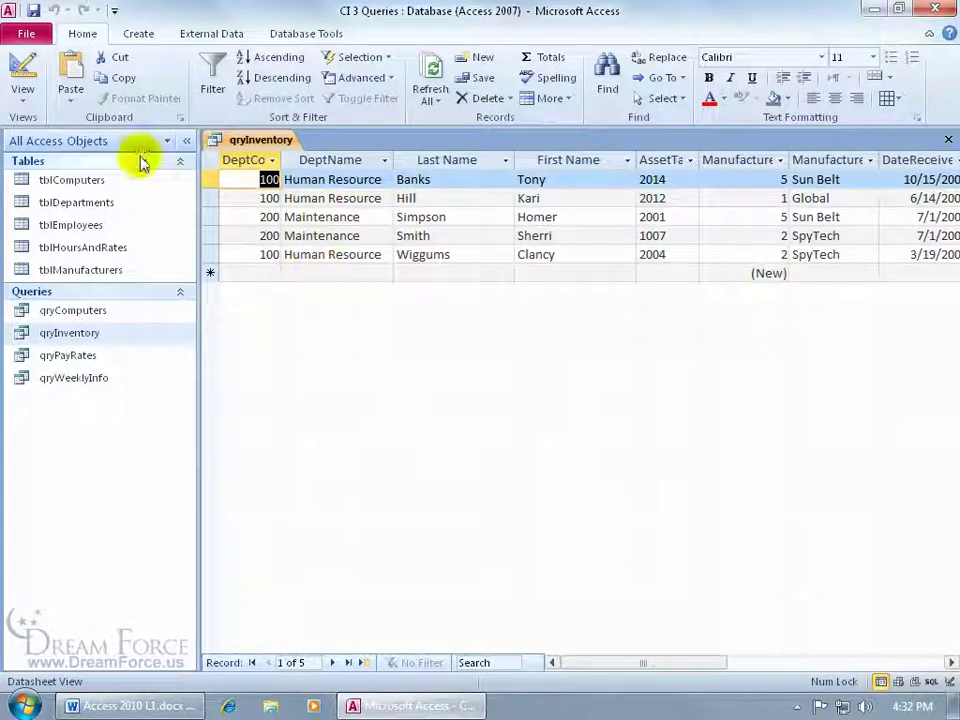
Return to Design view and delete the whole criteria row containing the DeptCode criterion.
left_click(26, 68)
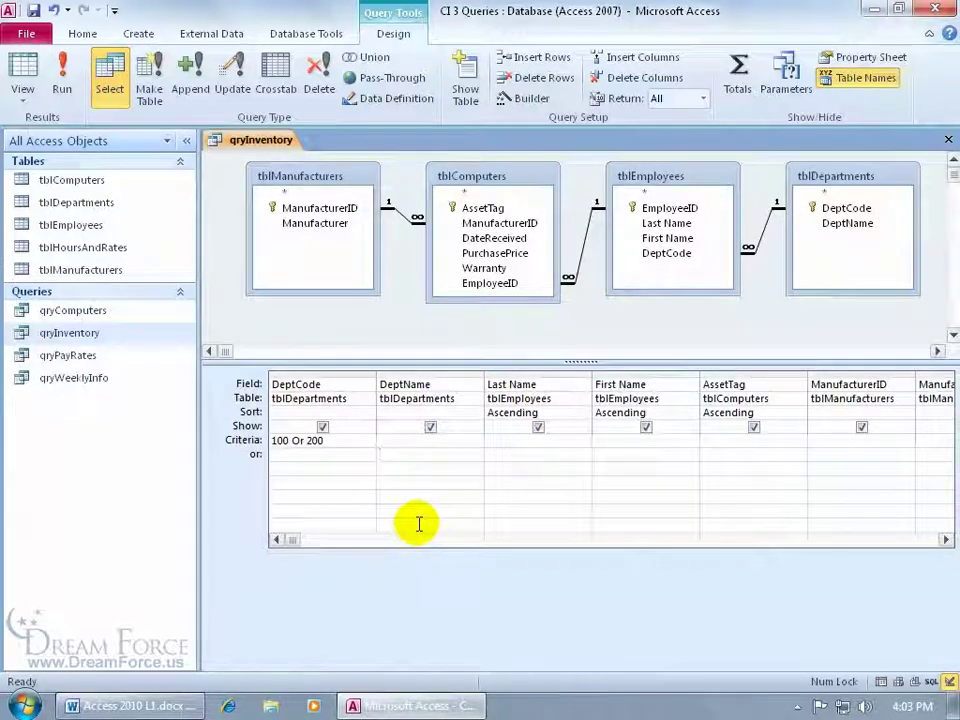
left_click_drag(339, 440, 272, 440)
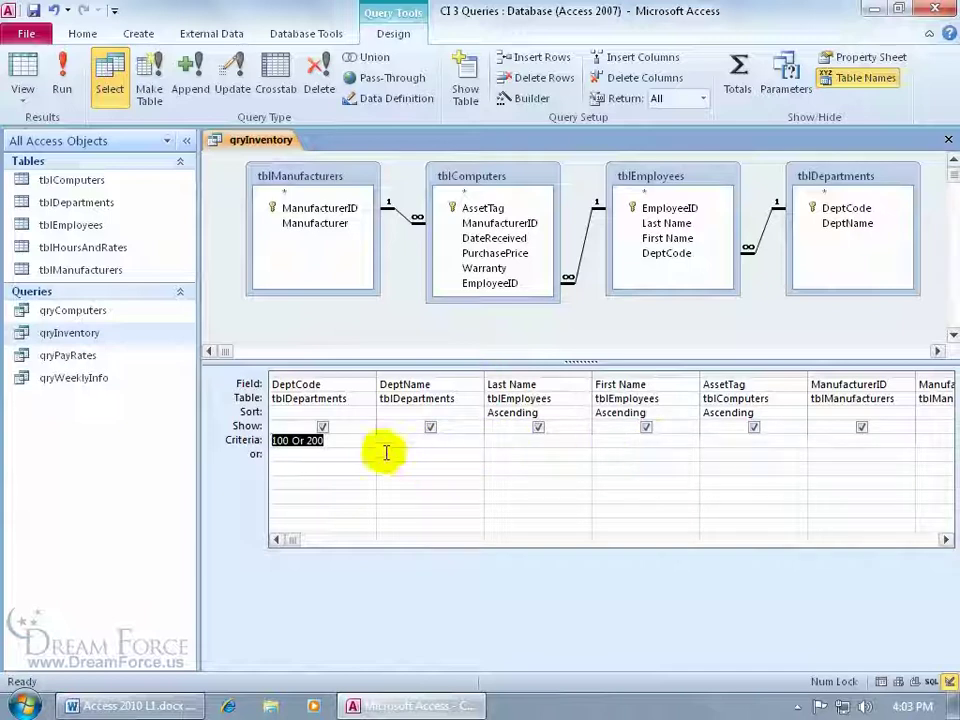
left_click(270, 440)
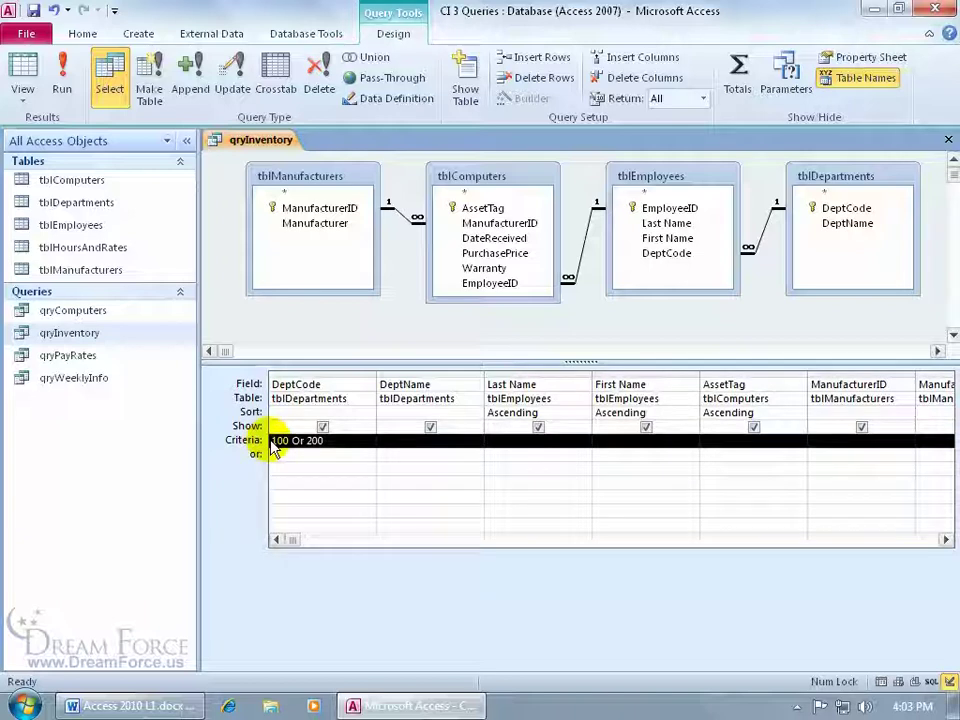
key("Delete")
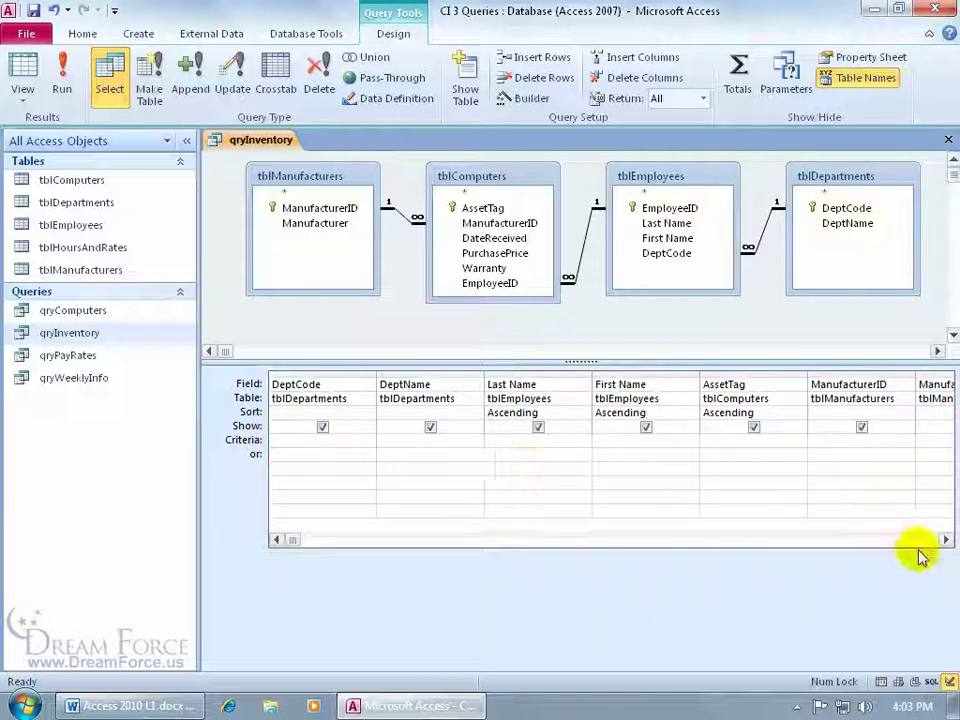
Enter >#1/1/2008# as the DateReceived criterion, run the query and look at the DateReceived values.
left_click(946, 540)
left_click(946, 540)
left_click(946, 540)
left_click(946, 540)
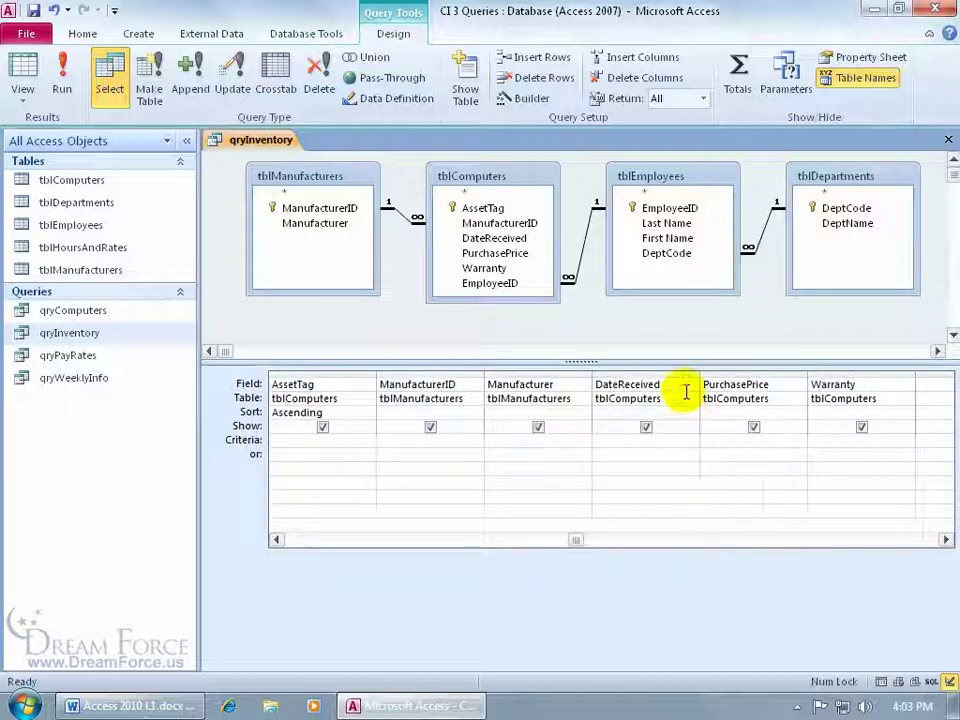
left_click(645, 442)
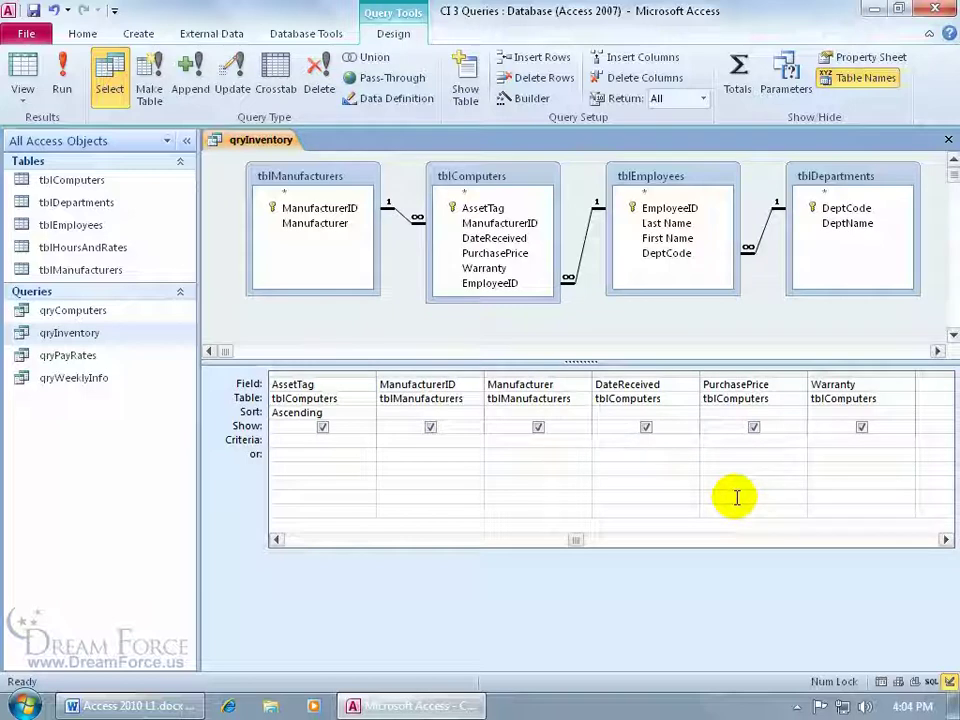
type(">#")
type("1/1/")
type("200")
type("8")
key("Tab")
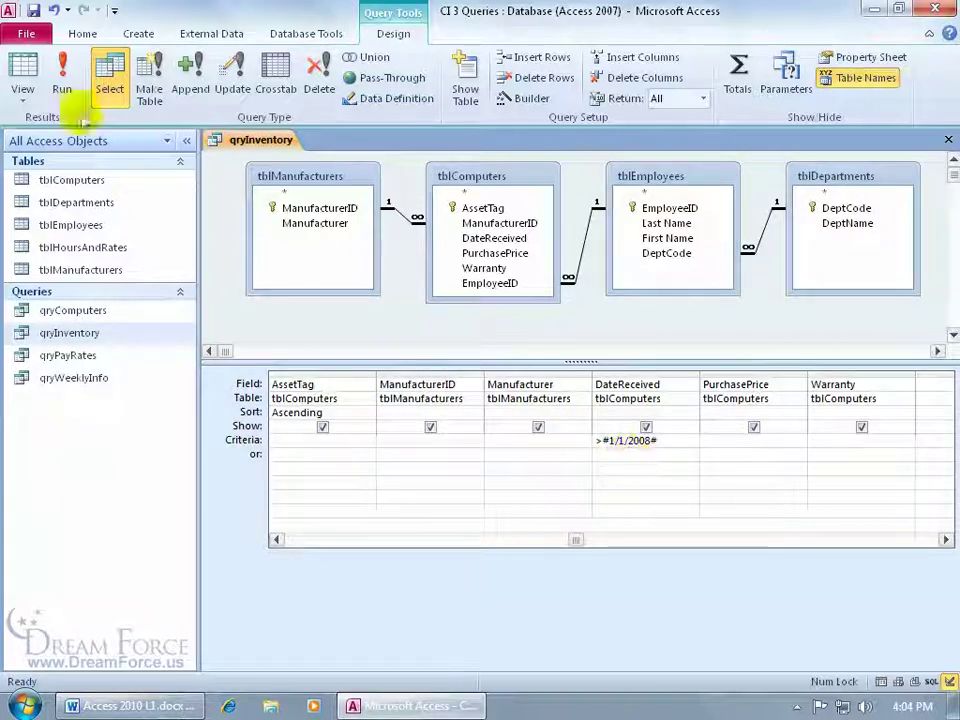
left_click(60, 70)
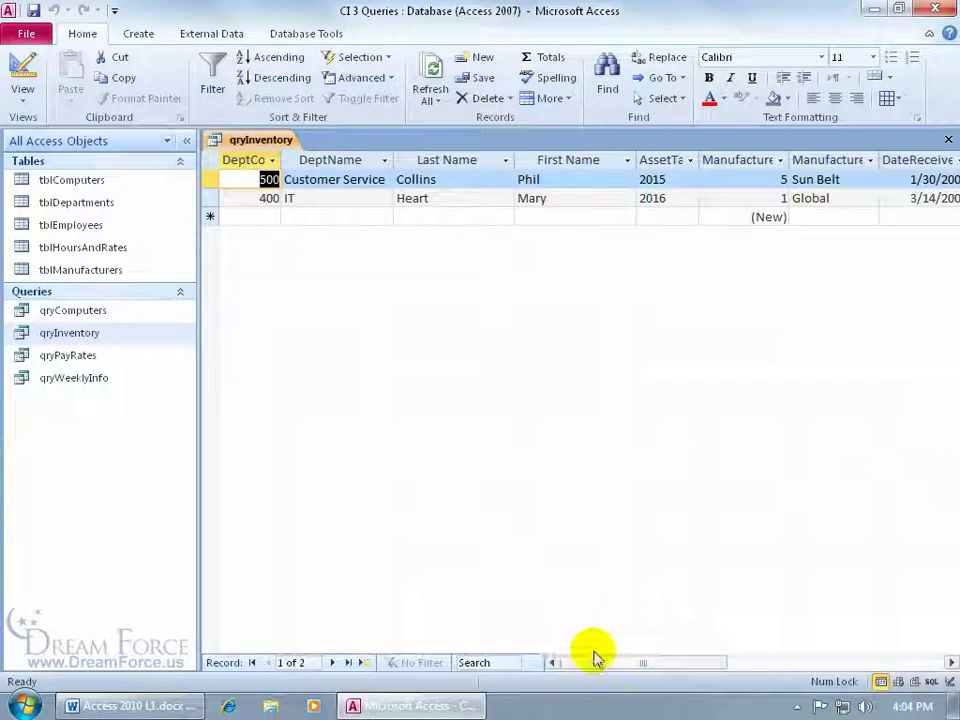
left_click_drag(598, 663, 666, 670)
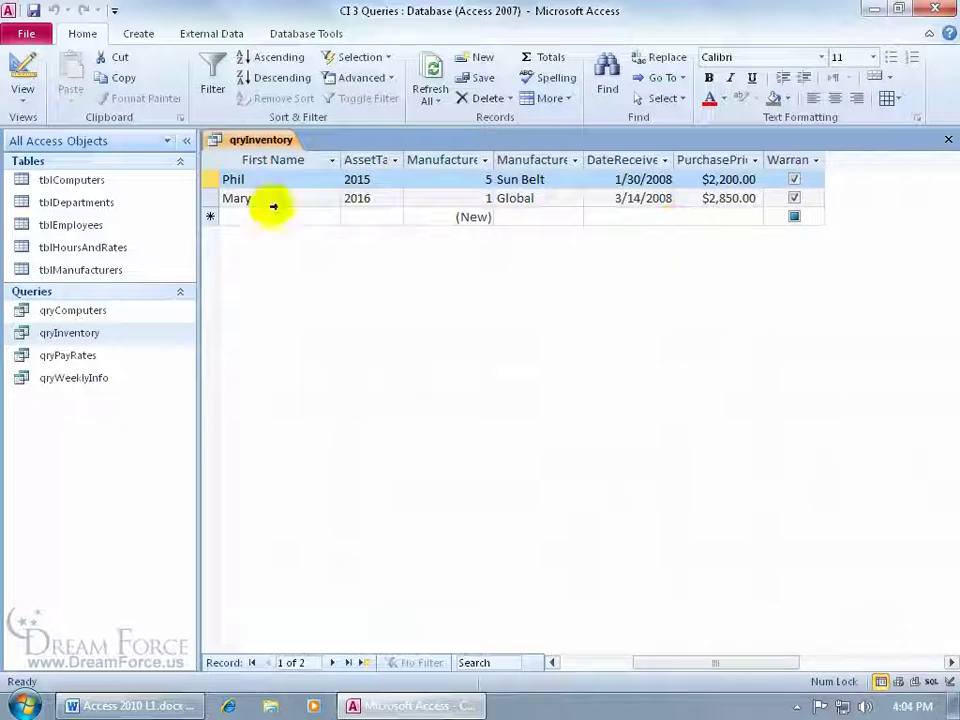
Return to Design view, change the DateReceived criterion to <#1/1/2008#, and run the query to check the dates.
left_click(21, 66)
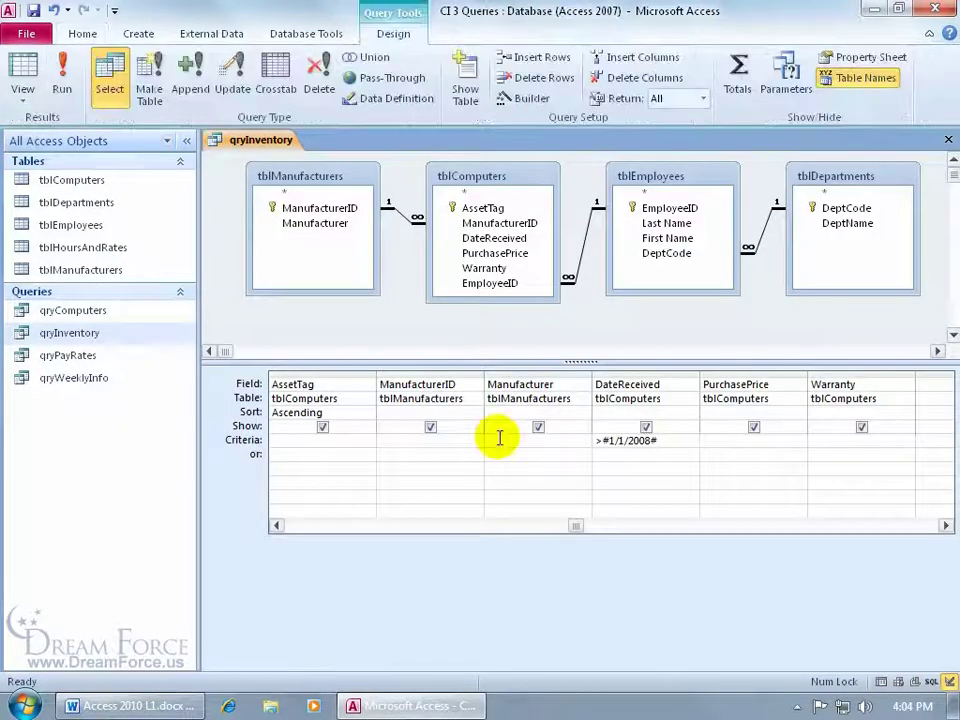
left_click_drag(603, 442, 590, 444)
type("<")
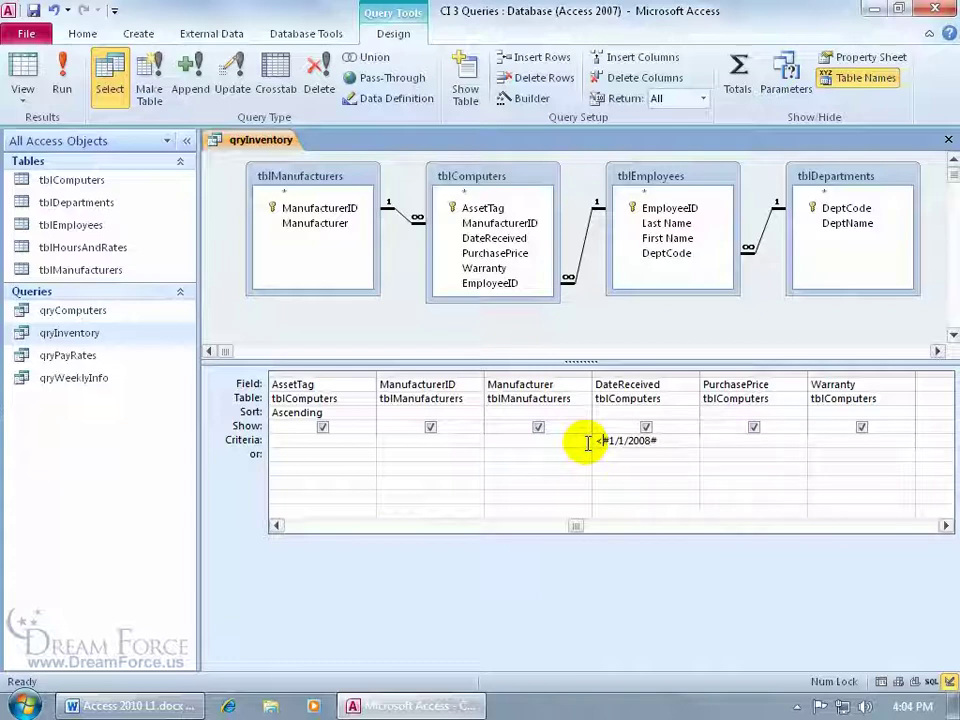
left_click(62, 78)
left_click_drag(628, 662, 701, 666)
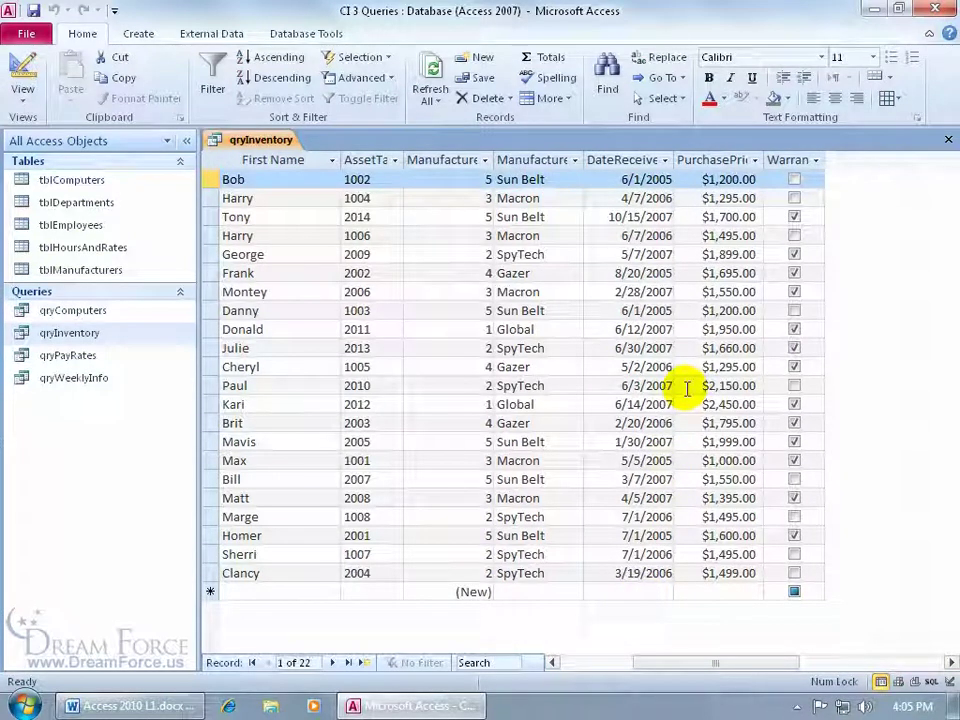
Return to Design view, replace the DateReceived criterion with >#6/1/2006# And <#1/1/2008#, and run the query to check the dates.
left_click(20, 68)
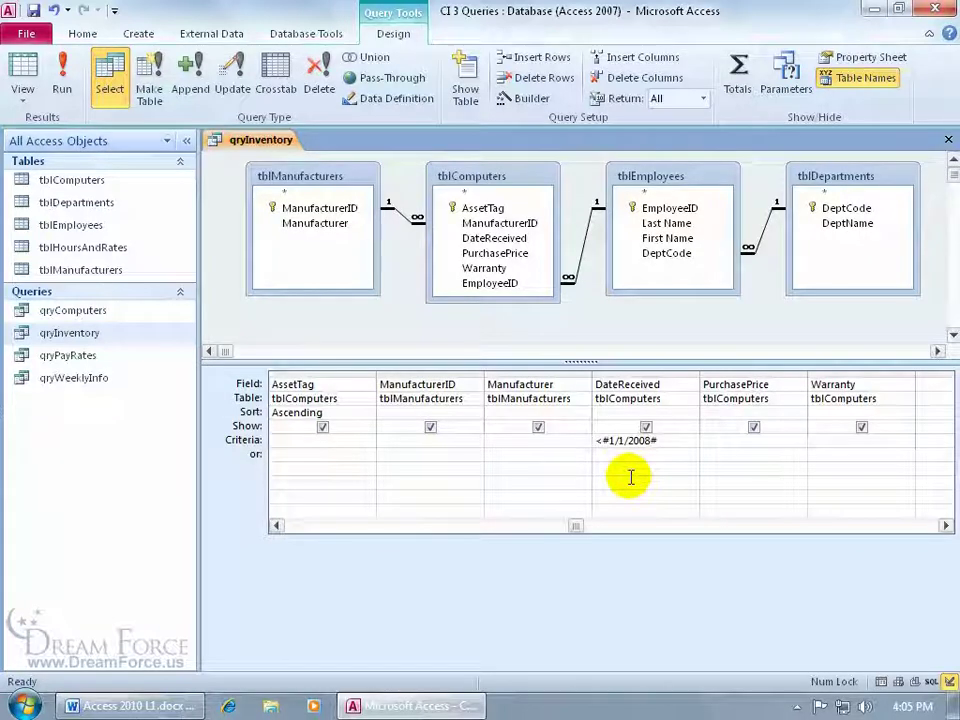
left_click(663, 442, "shift")
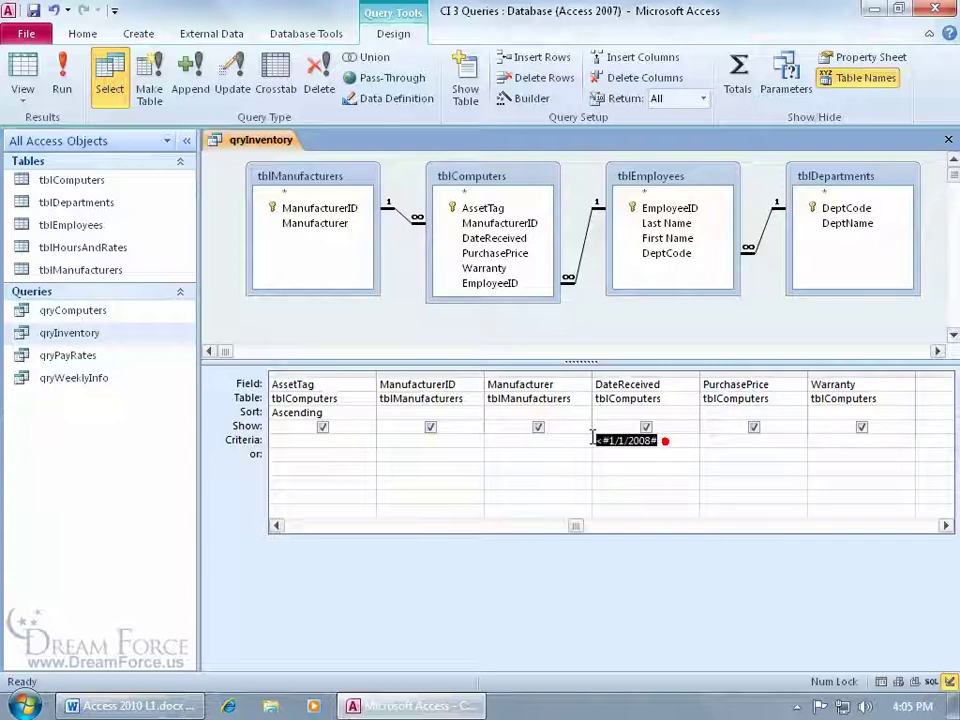
key("Delete")
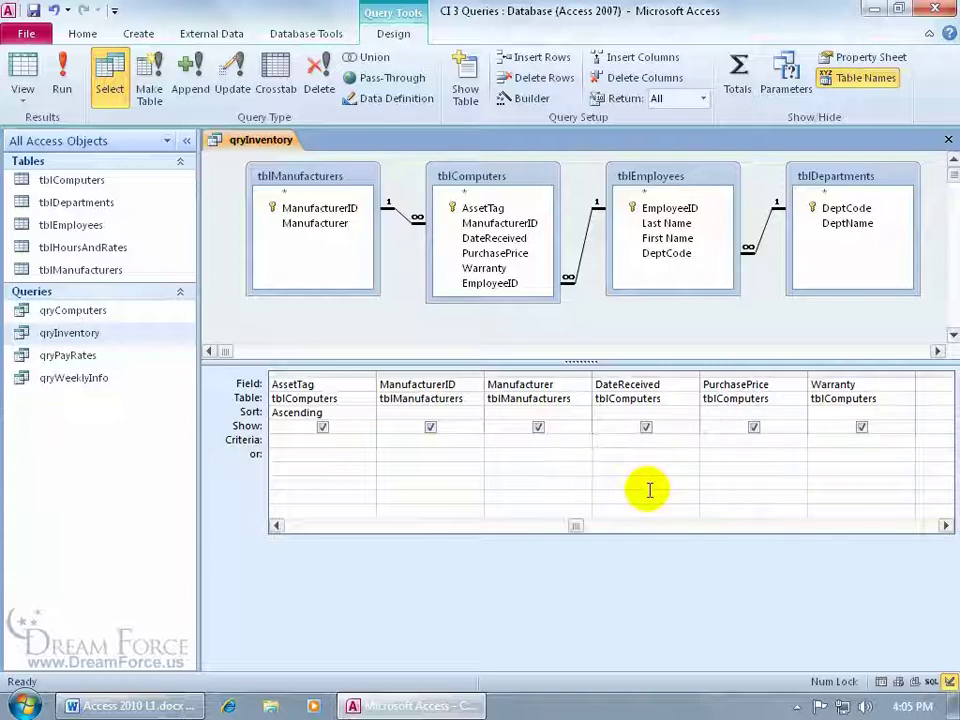
type(">6/1/2006 and <")
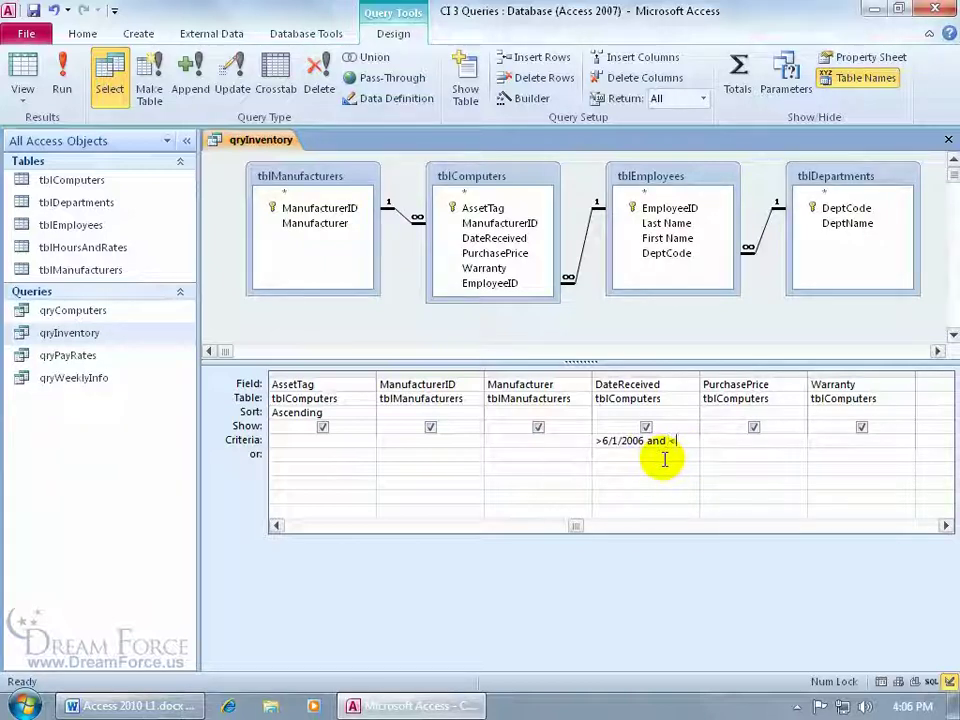
type("1/1/2008")
key("Return")
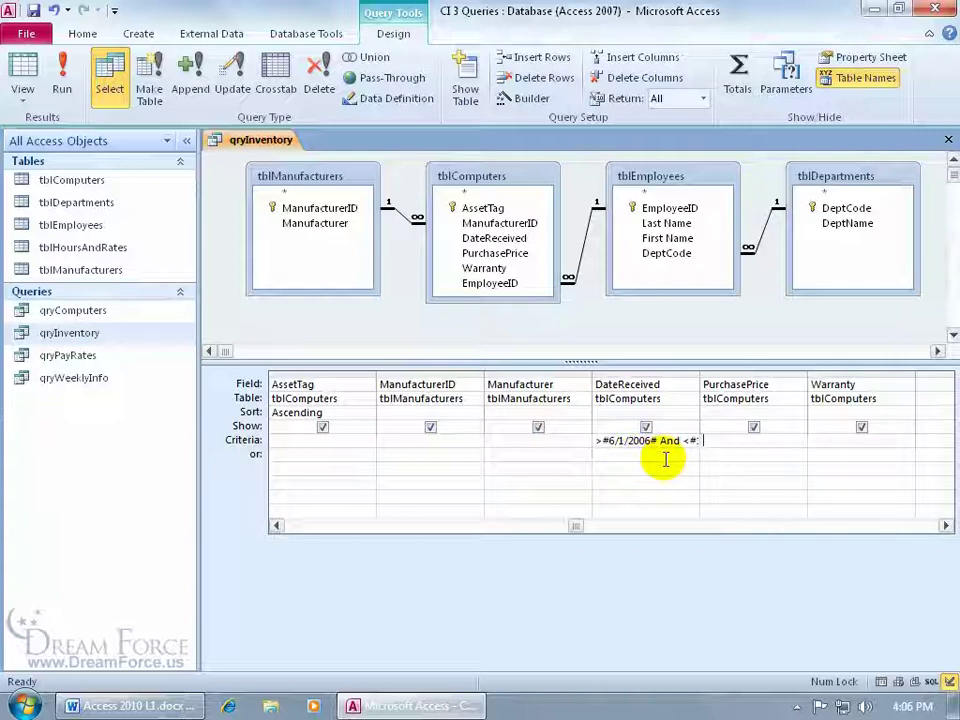
left_click(22, 72)
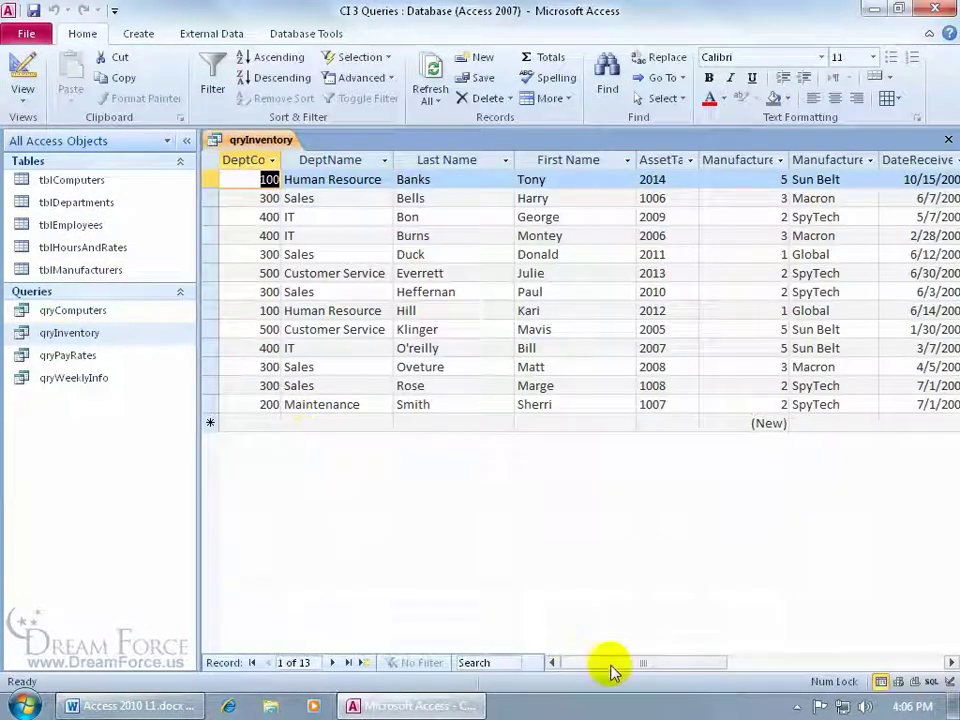
left_click_drag(610, 666, 677, 669)
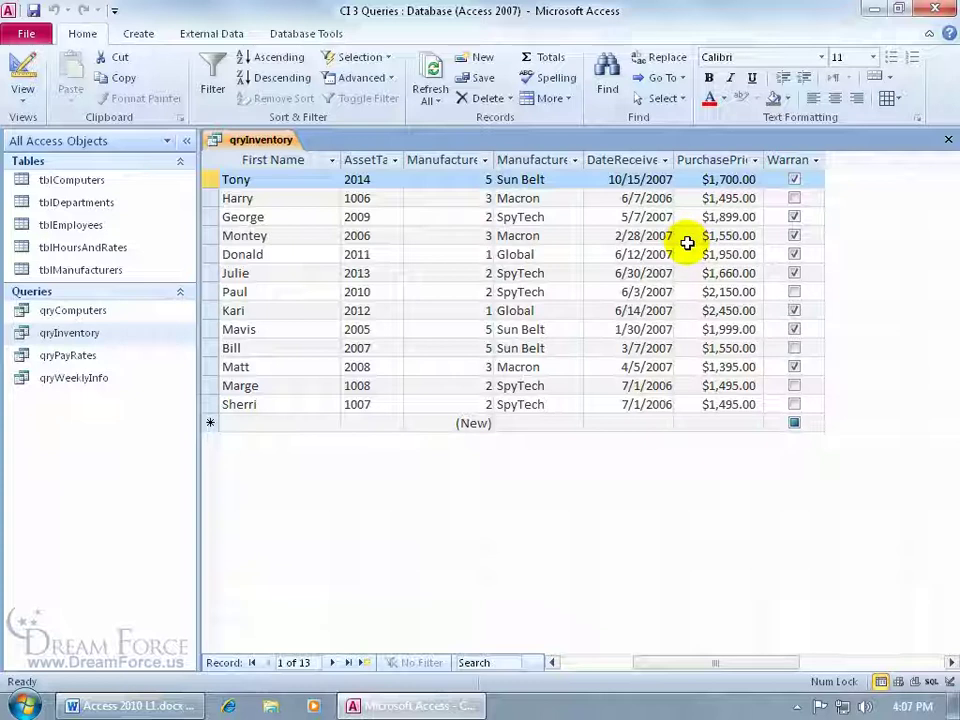
Return to Design view and look at the full DateReceived criterion in the Zoom window, closing it without changes.
left_click(21, 63)
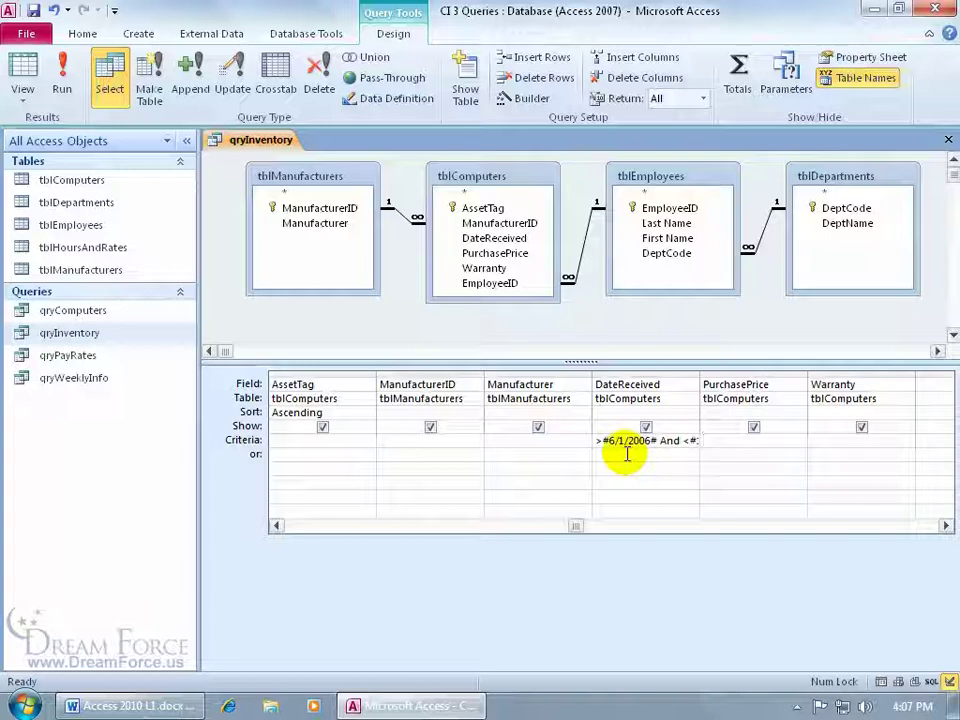
right_click(620, 443)
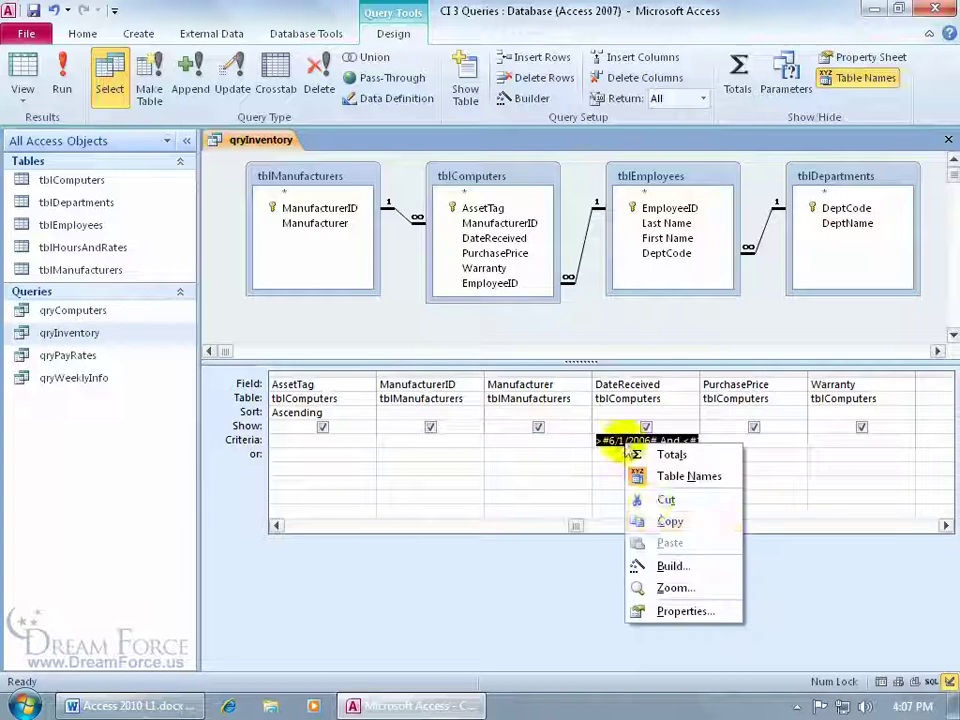
left_click(674, 587)
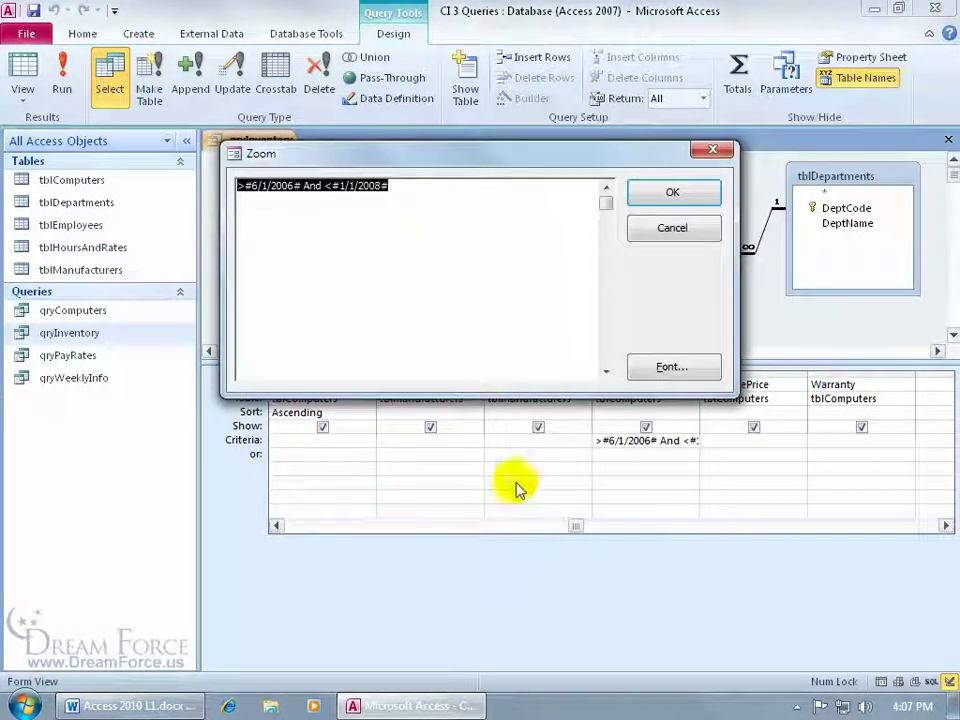
left_click(684, 236)
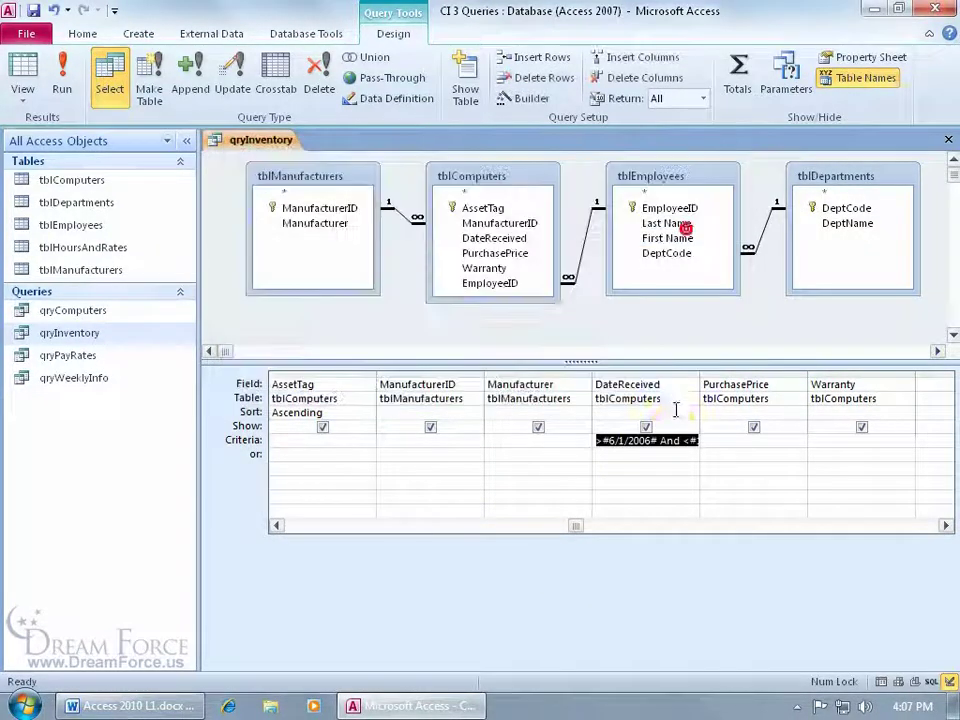
Rewrite the DateReceived criterion in the Zoom window as Between #6/1/2006# And #1/1/2008#, and run the query to check the dates.
key("shift+F2")
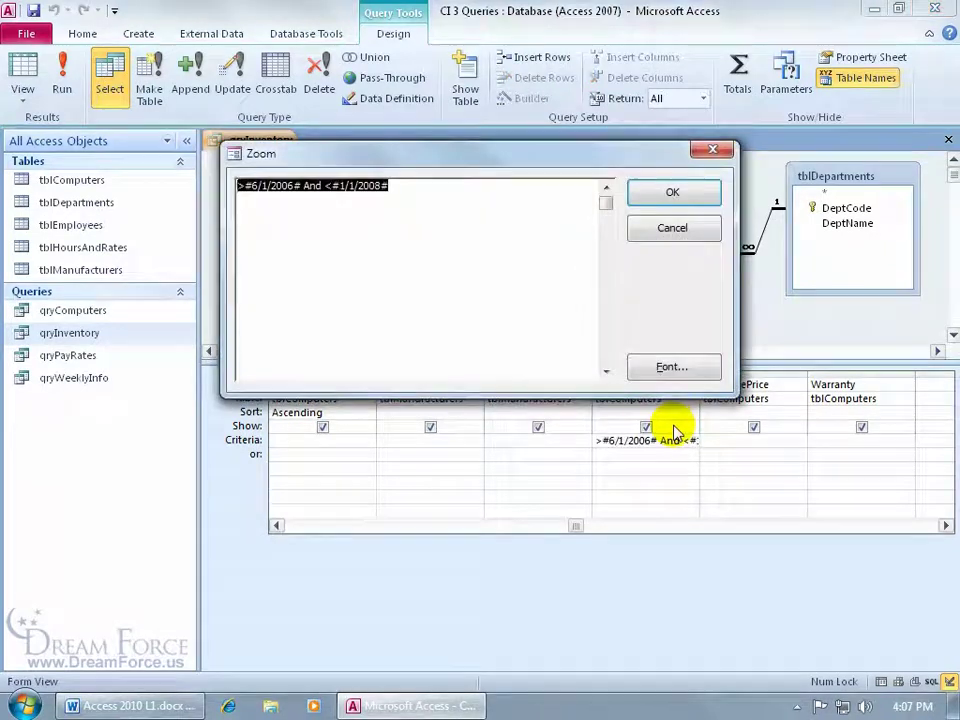
left_click(499, 193)
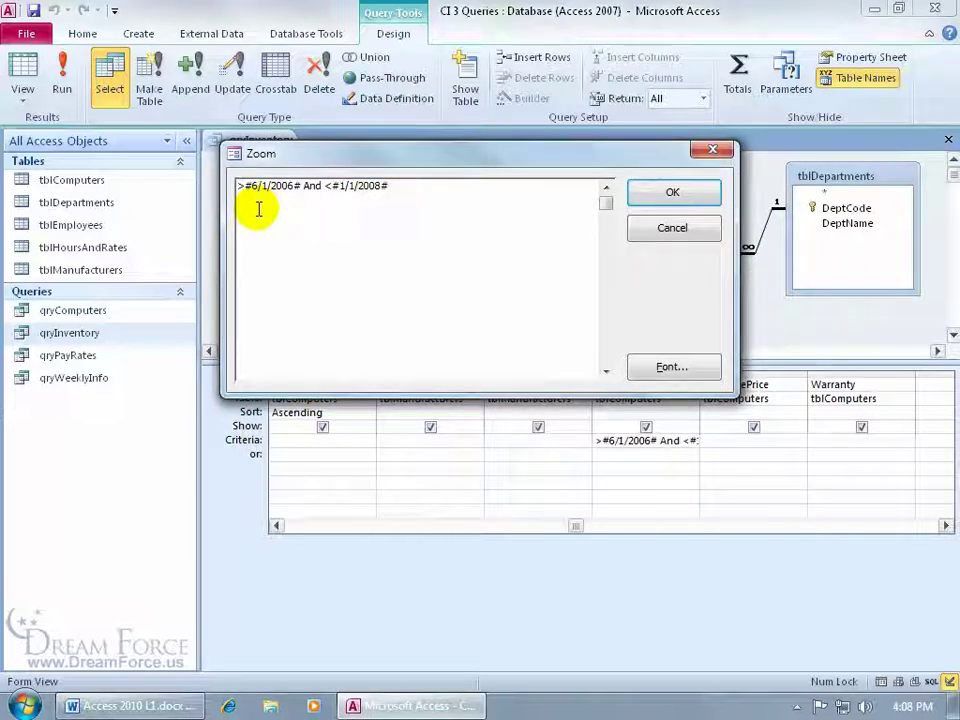
left_click(326, 186)
key("BackSpace")
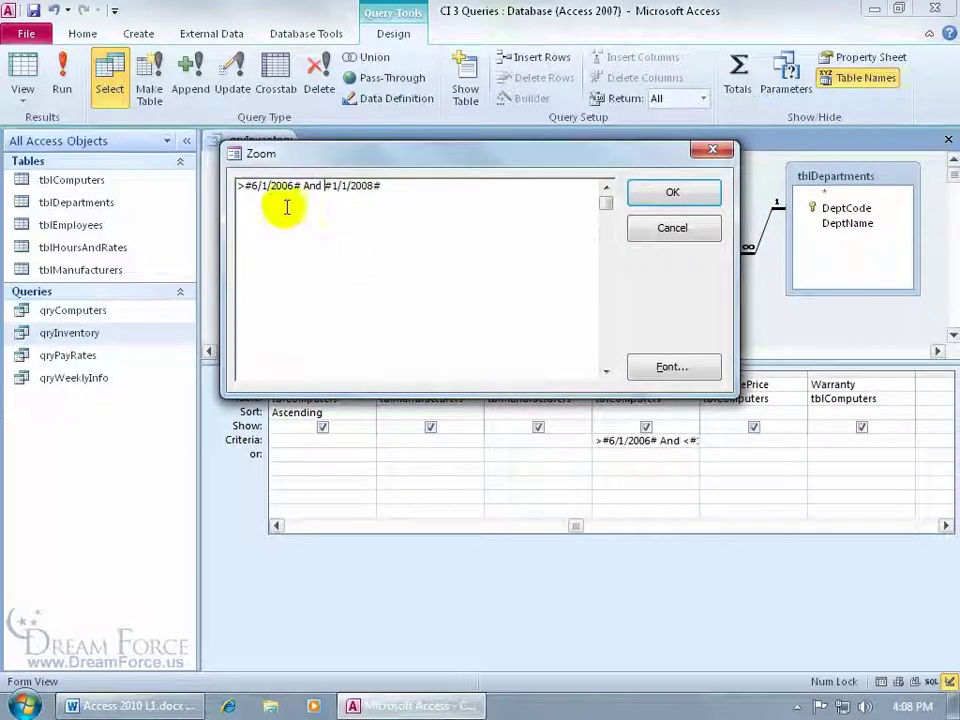
left_click(243, 186)
key("BackSpace")
type("Between")
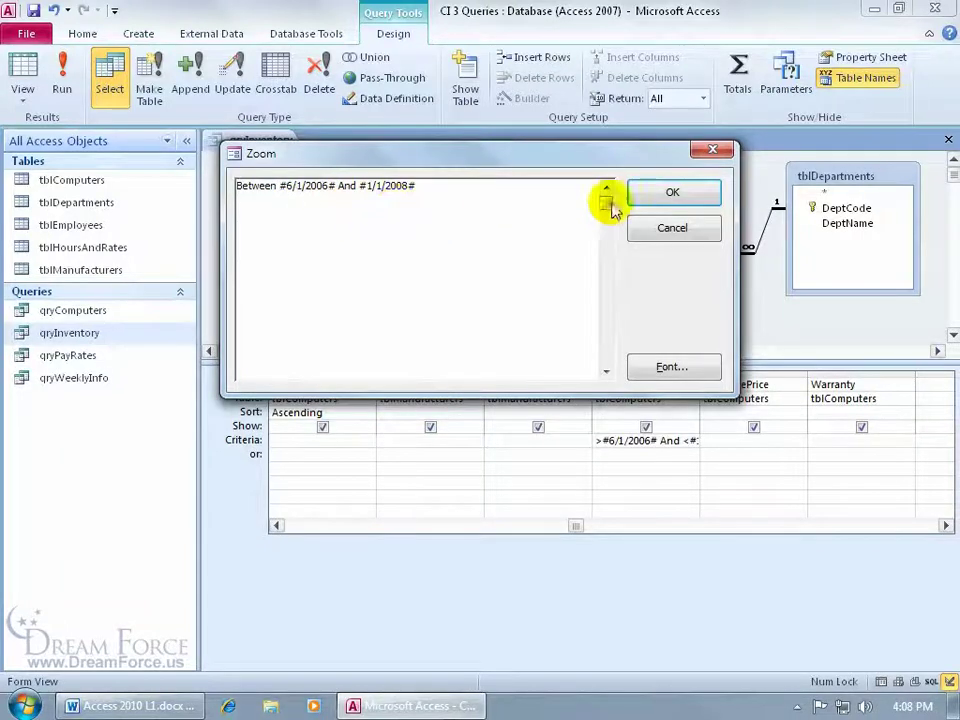
left_click(656, 197)
key("Tab")
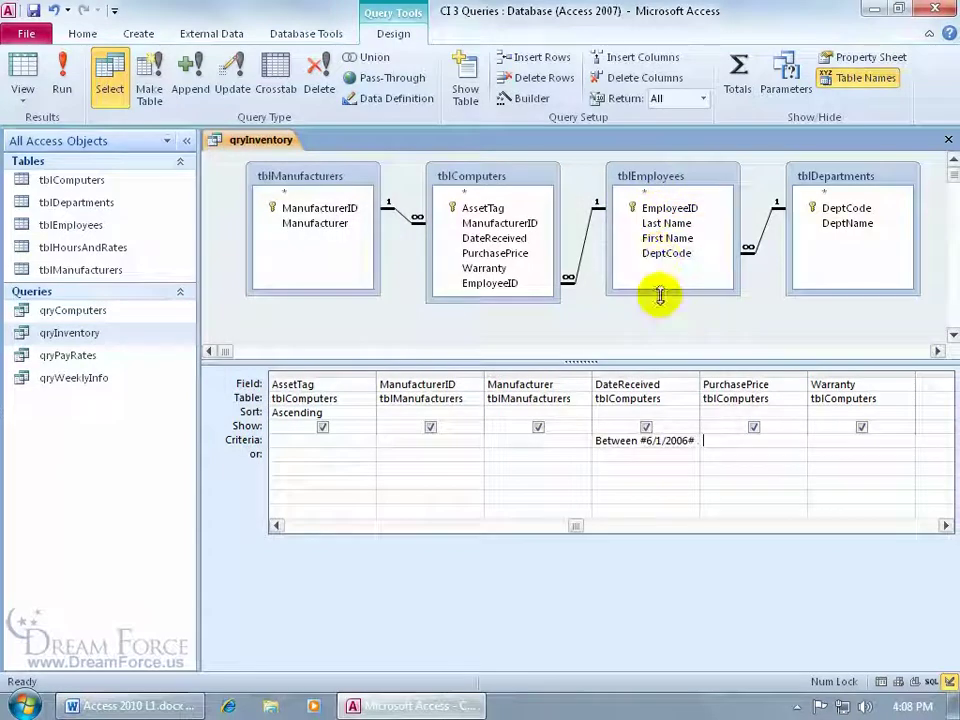
left_click(61, 80)
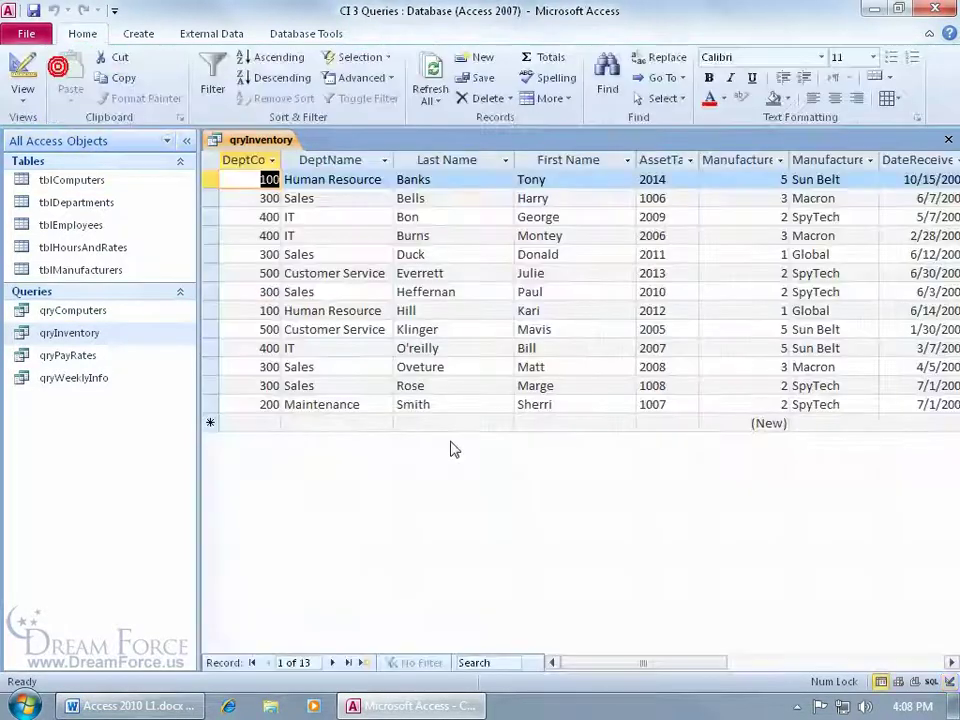
left_click_drag(643, 663, 735, 678)
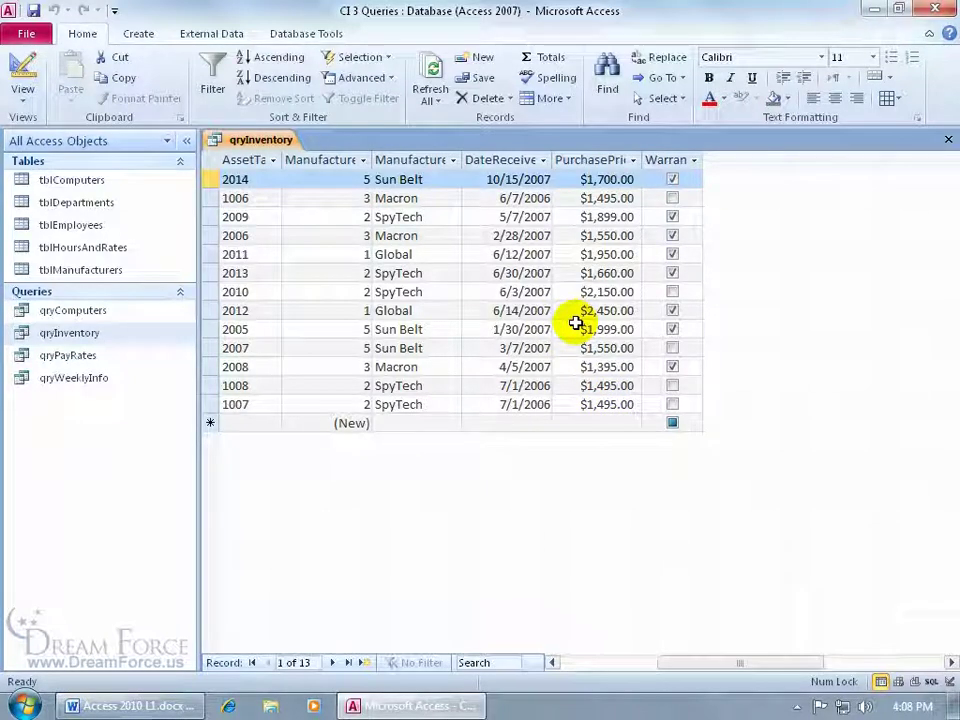
Return to Design view, change the DateReceived criterion to Not Between #6/1/2006# And #1/1/2008#, and run the query to check the dates.
left_click(30, 65)
left_click(583, 440)
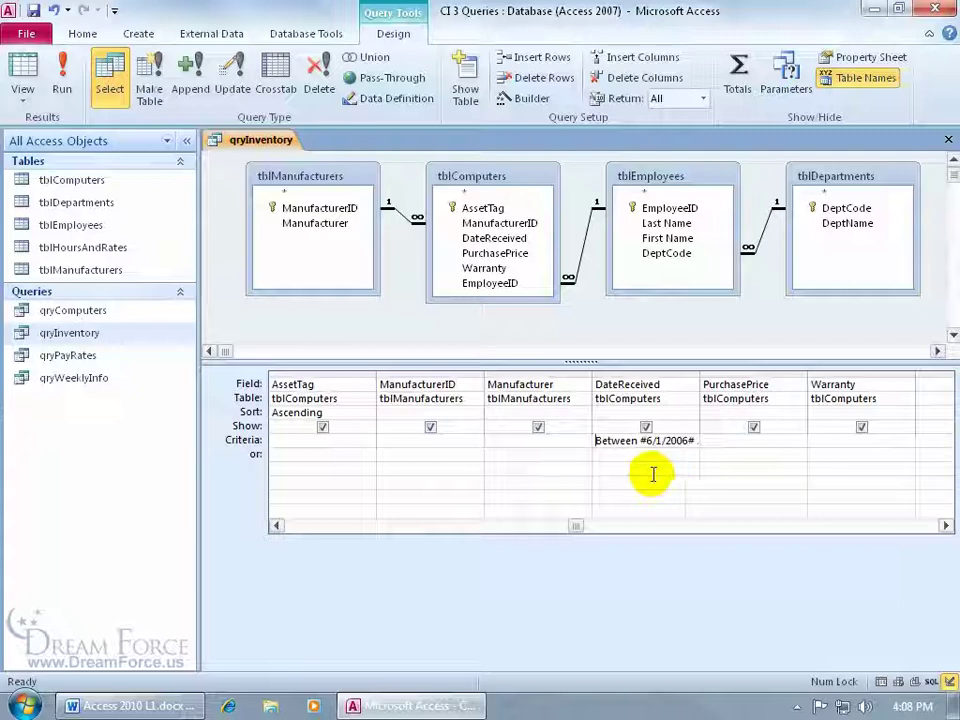
type("not")
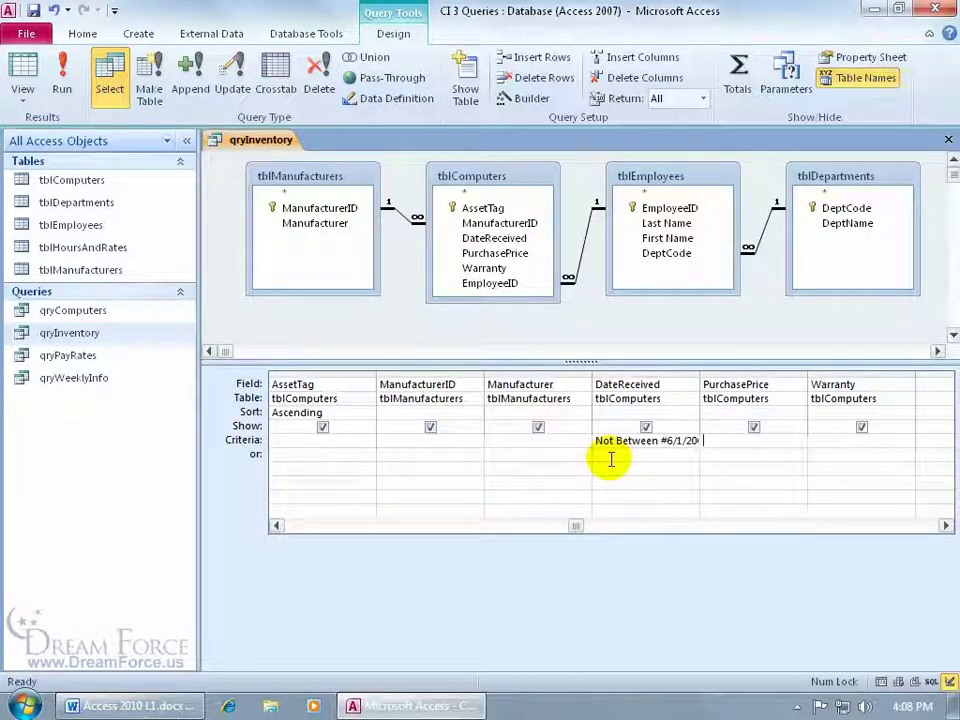
left_click(62, 82)
left_click_drag(607, 667, 671, 662)
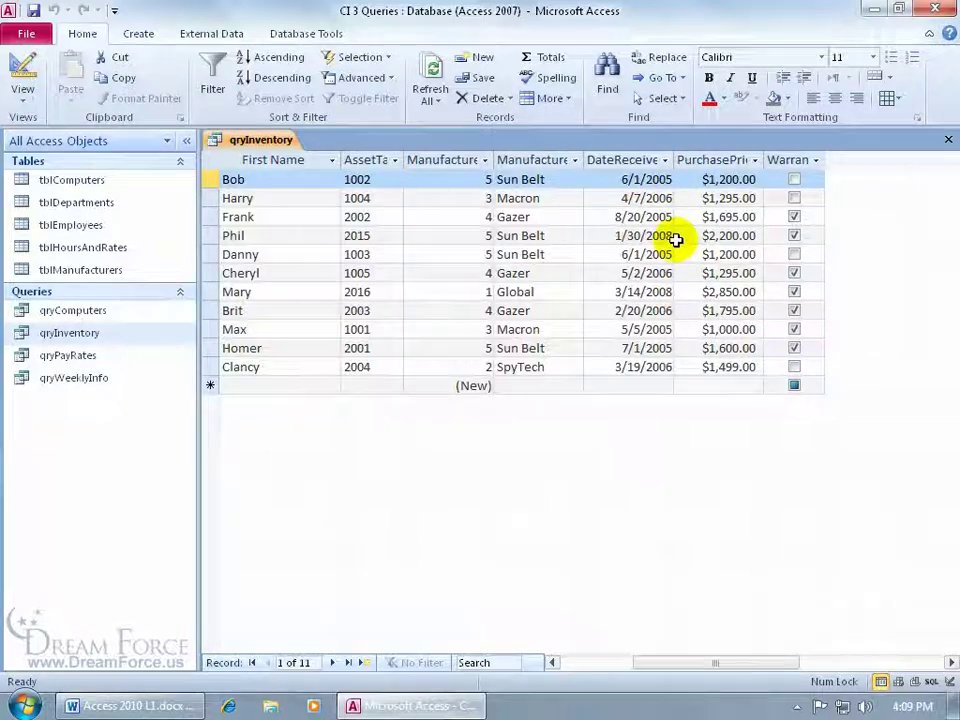
Return to Design view, clear the whole DateReceived criterion, and run the query without criteria.
left_click(22, 76)
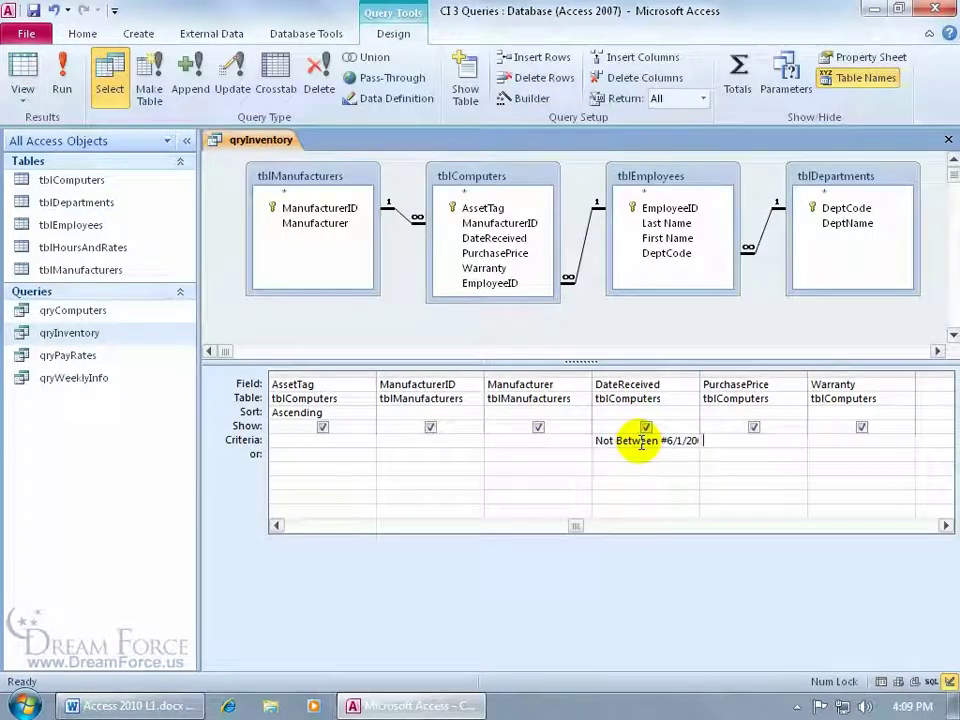
left_click_drag(596, 442, 724, 443)
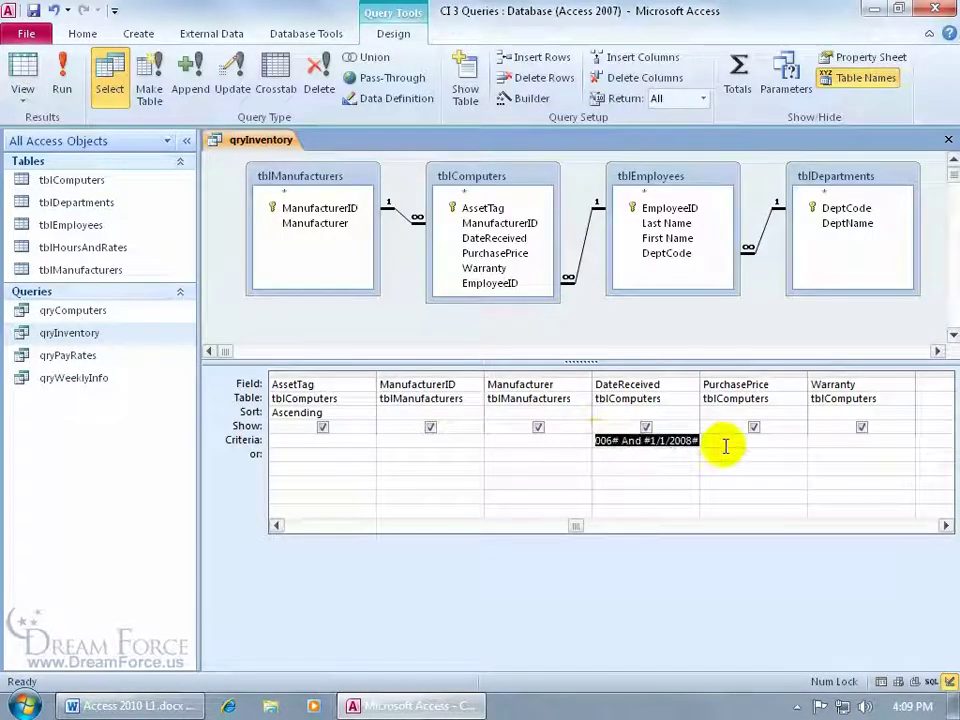
key("Delete")
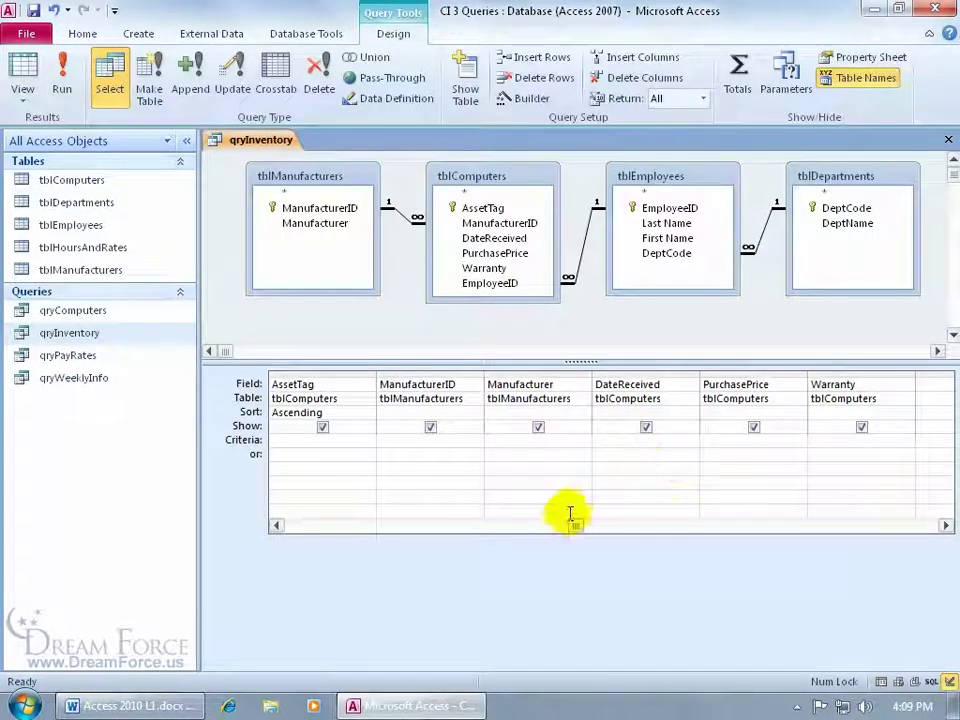
left_click(62, 76)
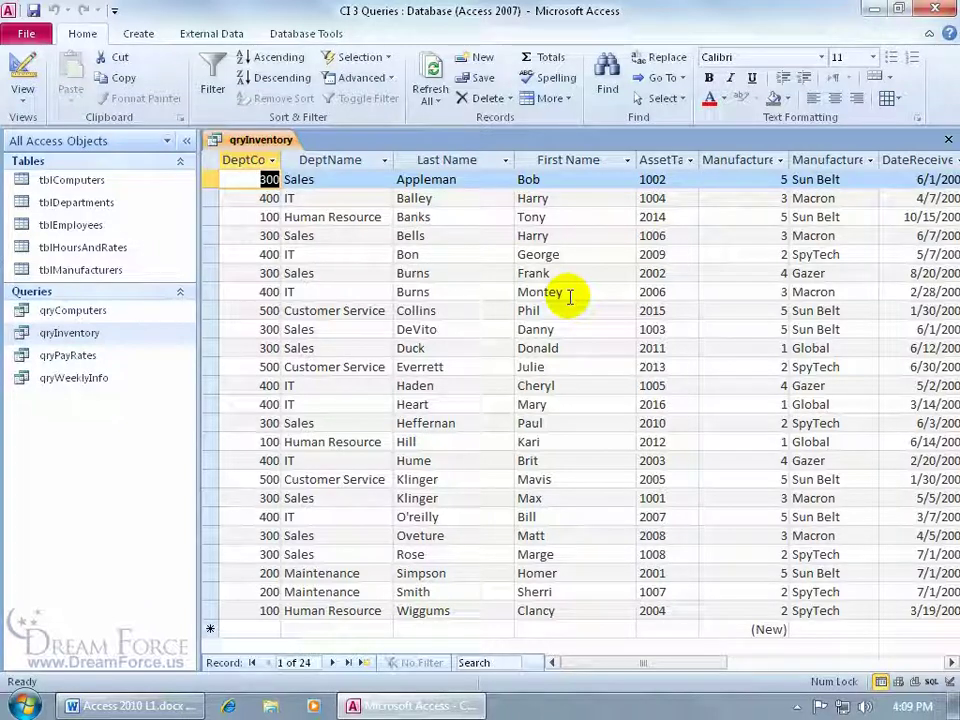
Delete the First Name value in the record with AssetTag 1002 and save that record by moving to another one.
left_click(548, 179)
key("Delete")
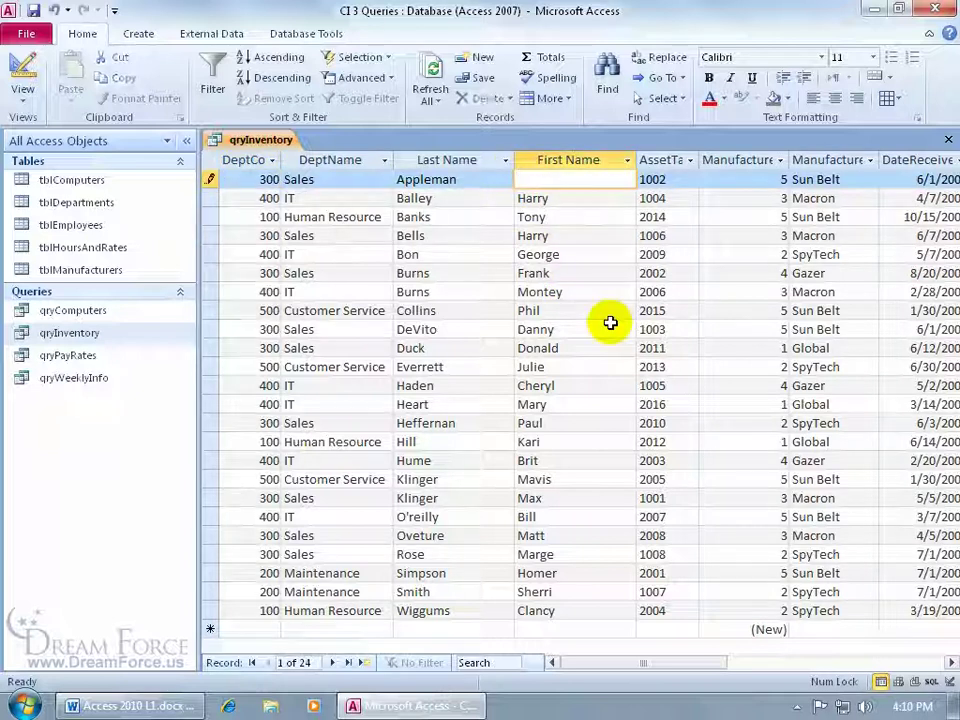
left_click(546, 236)
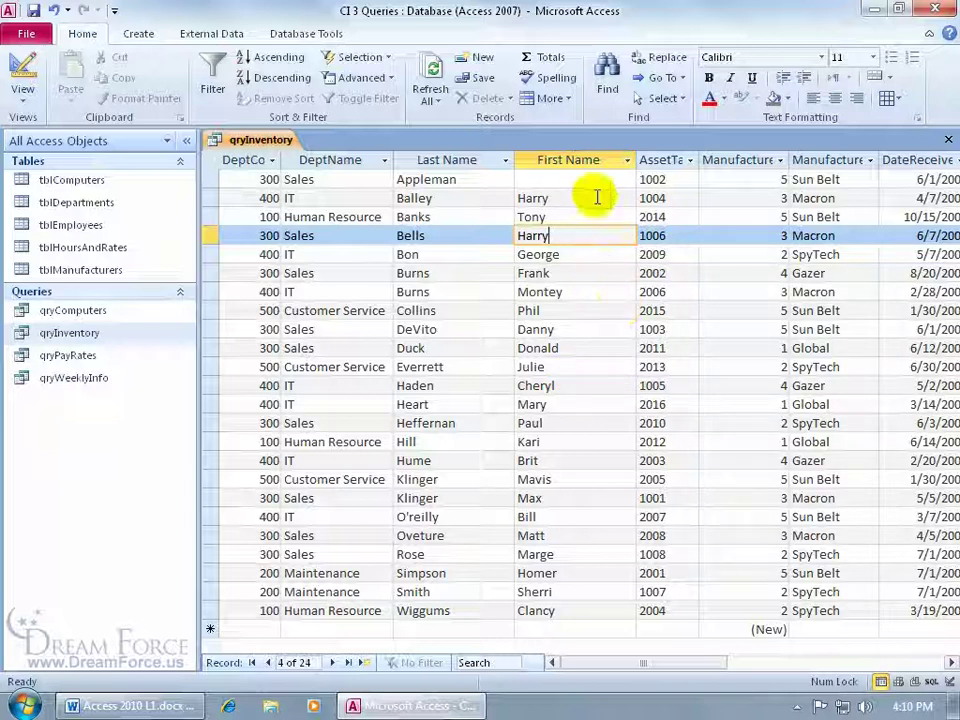
Return to Design view, enter null as the First Name criterion, and run the query to find records with an empty first name.
left_click(22, 70)
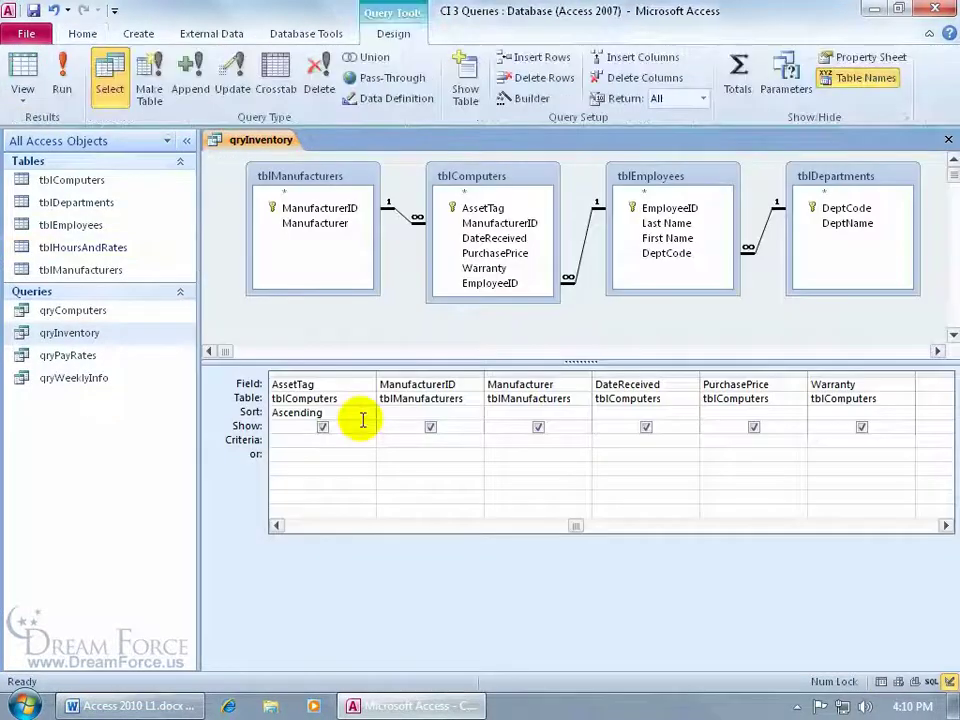
left_click(277, 525)
left_click(277, 525)
left_click(277, 525)
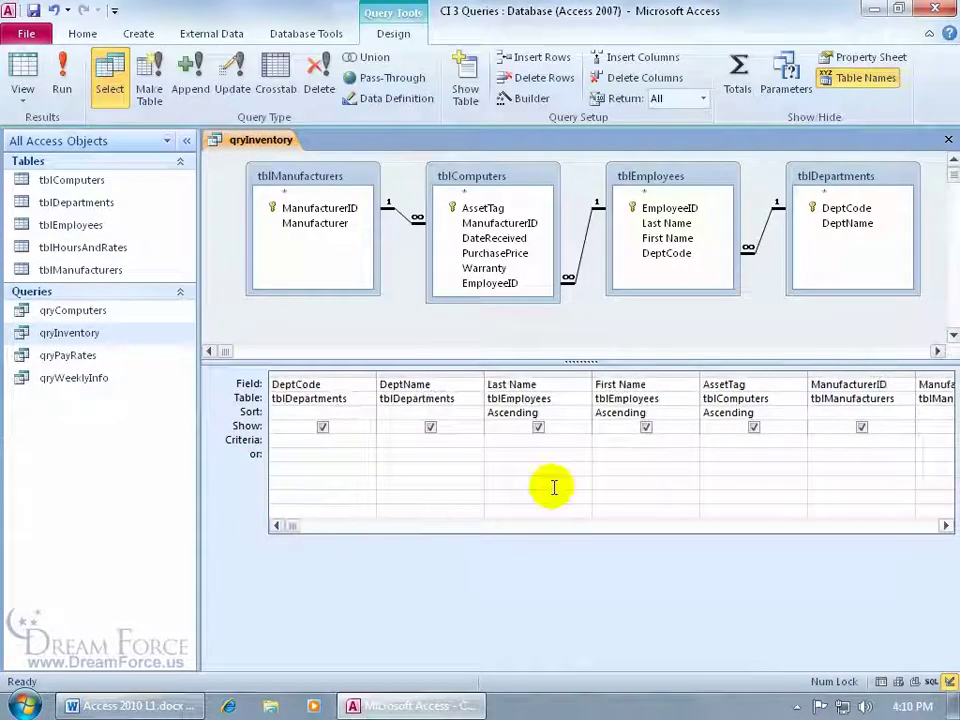
left_click(617, 443)
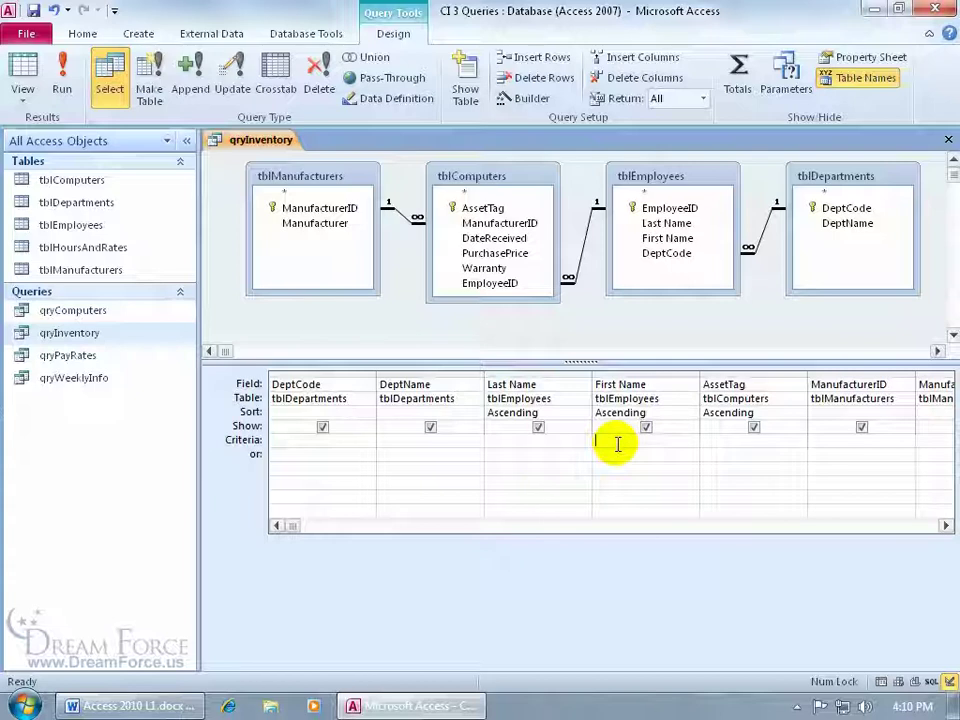
left_click(617, 444)
type("null")
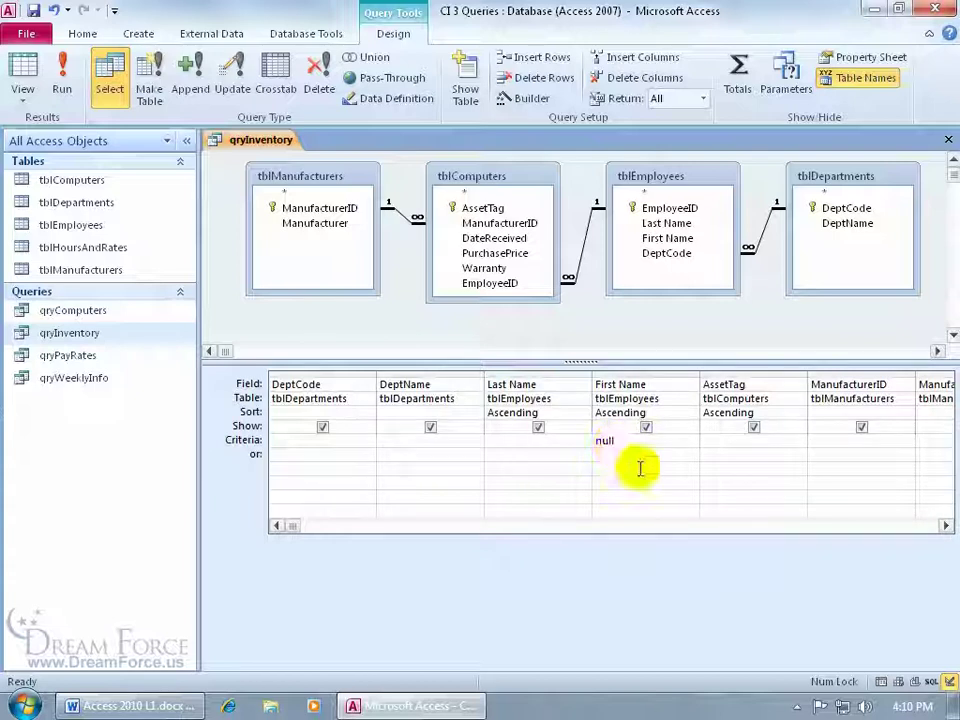
key("Tab")
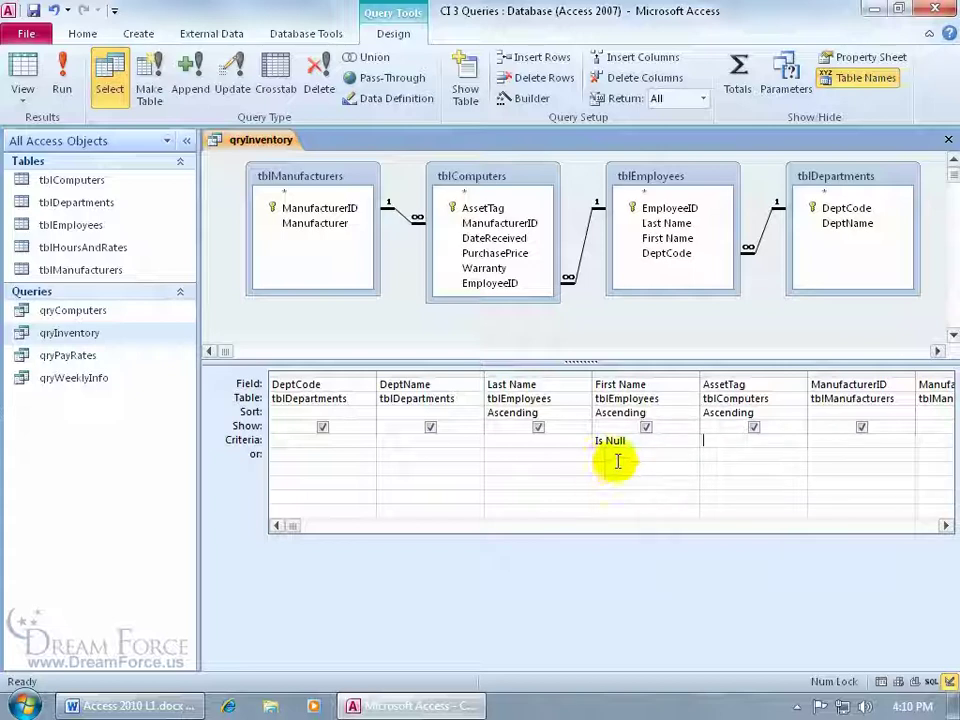
left_click(62, 75)
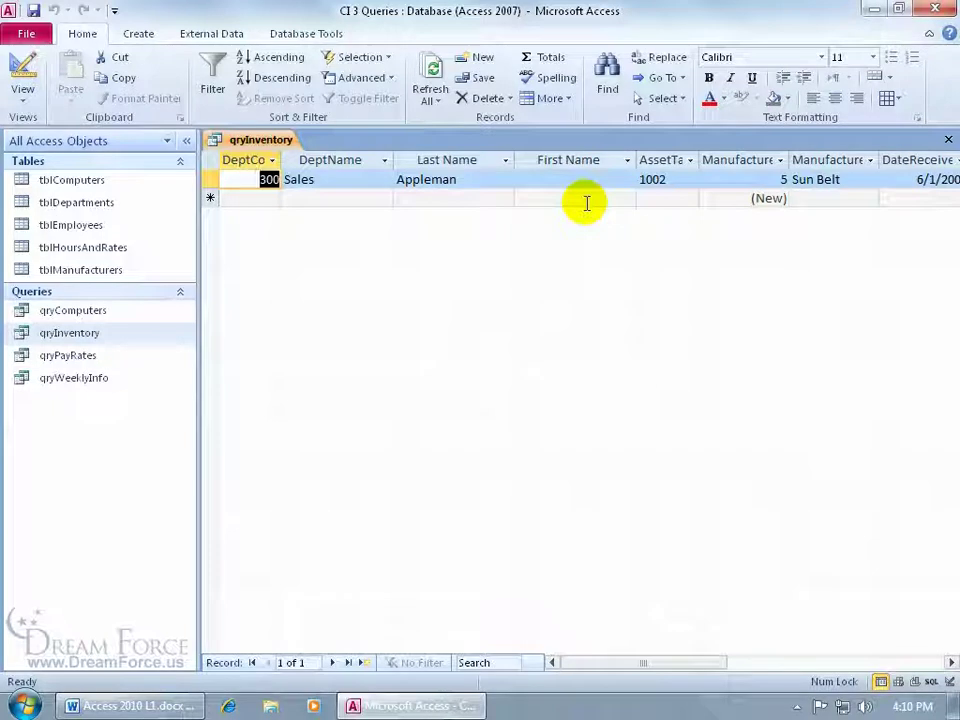
Re-enter the missing first name in the AssetTag 1002 record, save it, and rerun the query from Design view.
left_click(541, 181)
type("Bob")
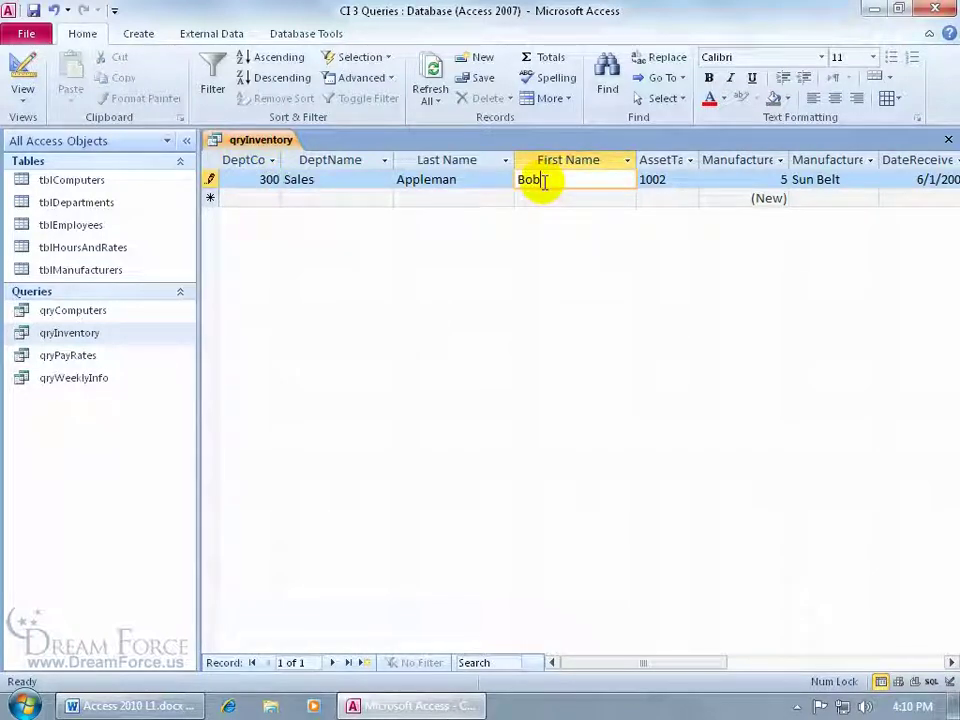
key("shift+Return")
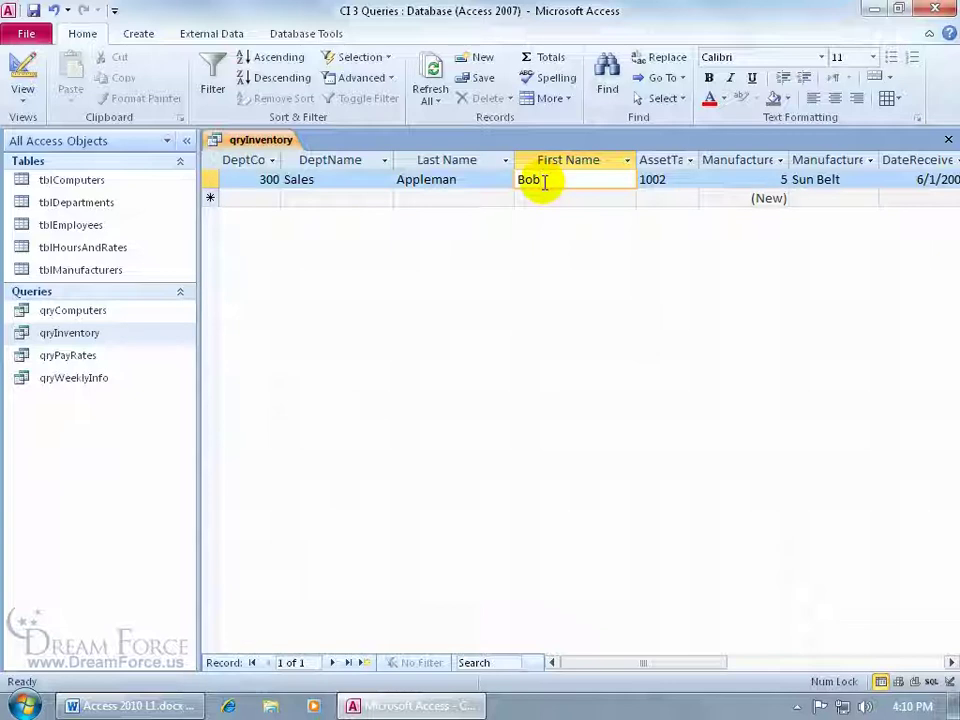
left_click(28, 68)
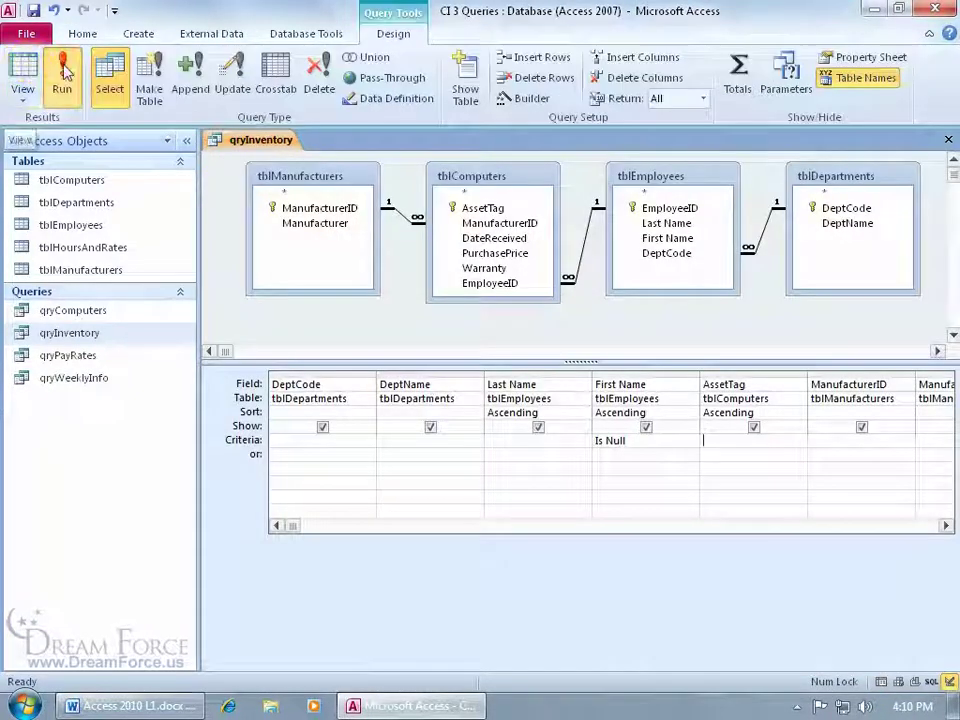
left_click(62, 70)
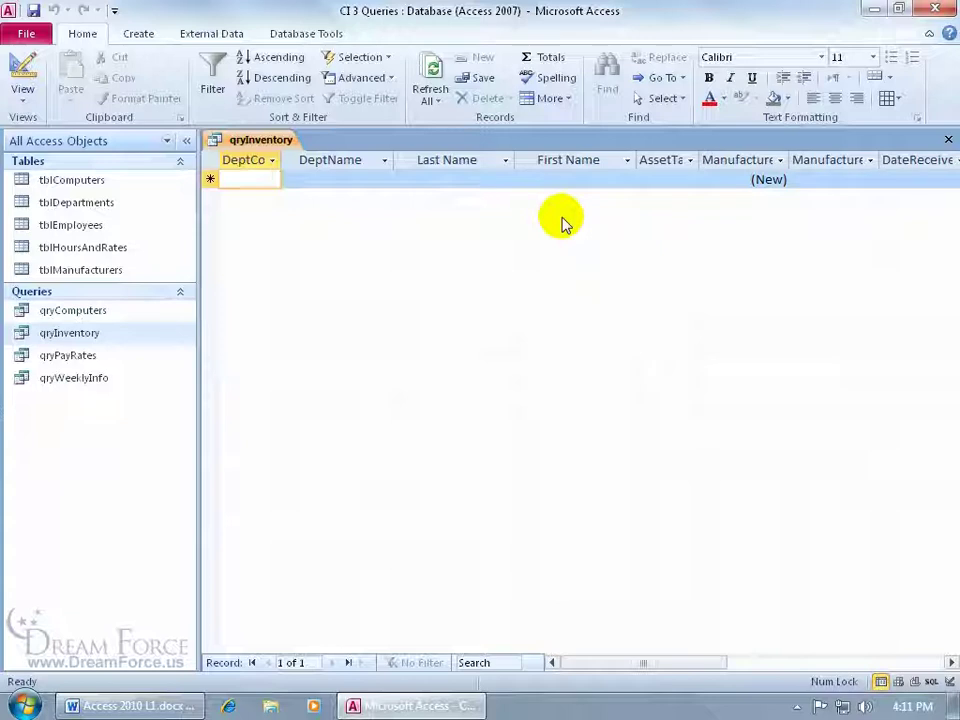
Return to Design view, change the First Name criterion to Is Not Null, and run the query to check the records.
left_click(23, 68)
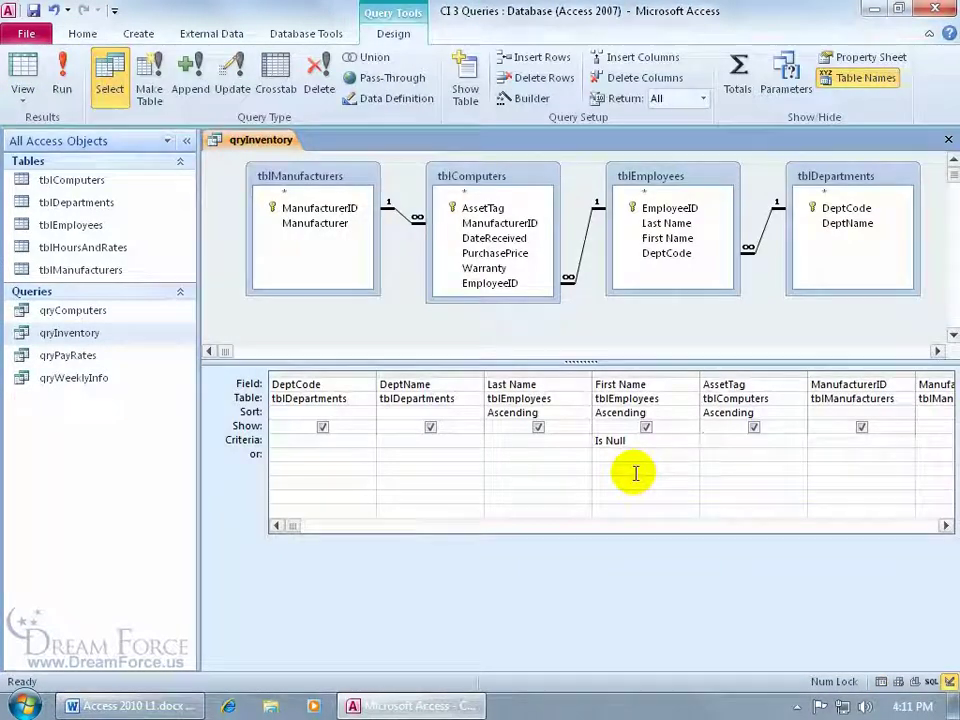
type("not")
key("Tab")
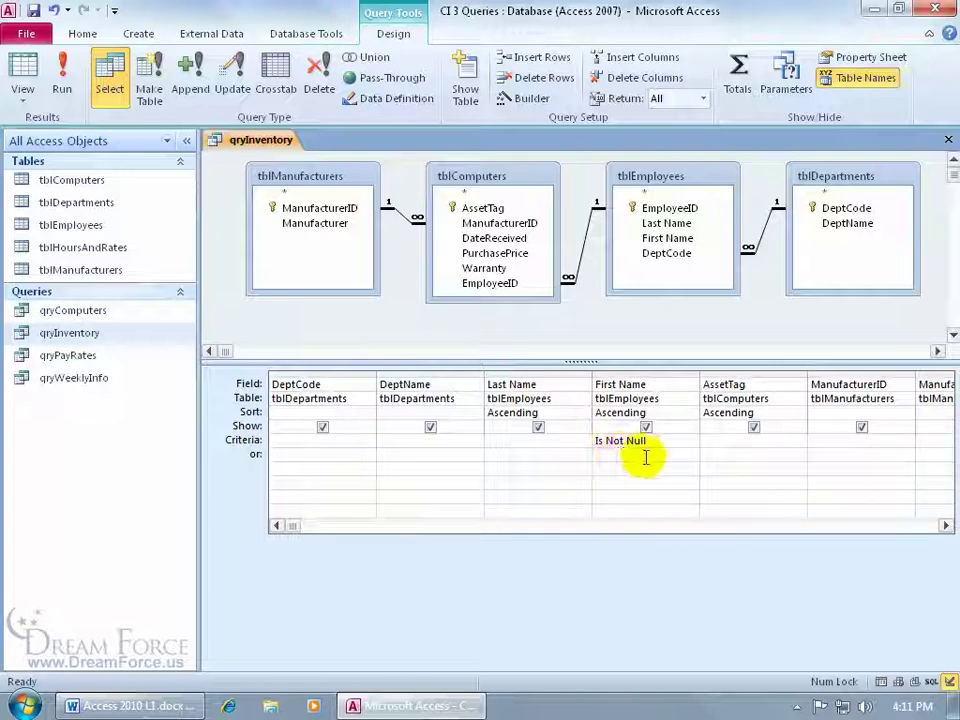
left_click(61, 80)
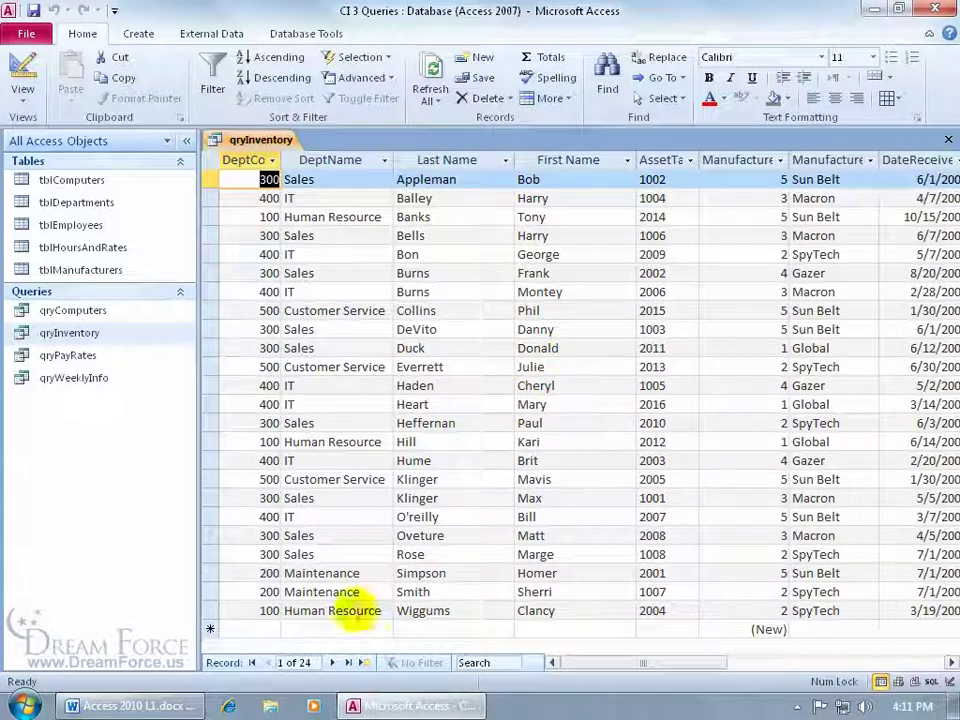
Return to Design view and clear the First Name criterion.
left_click(22, 72)
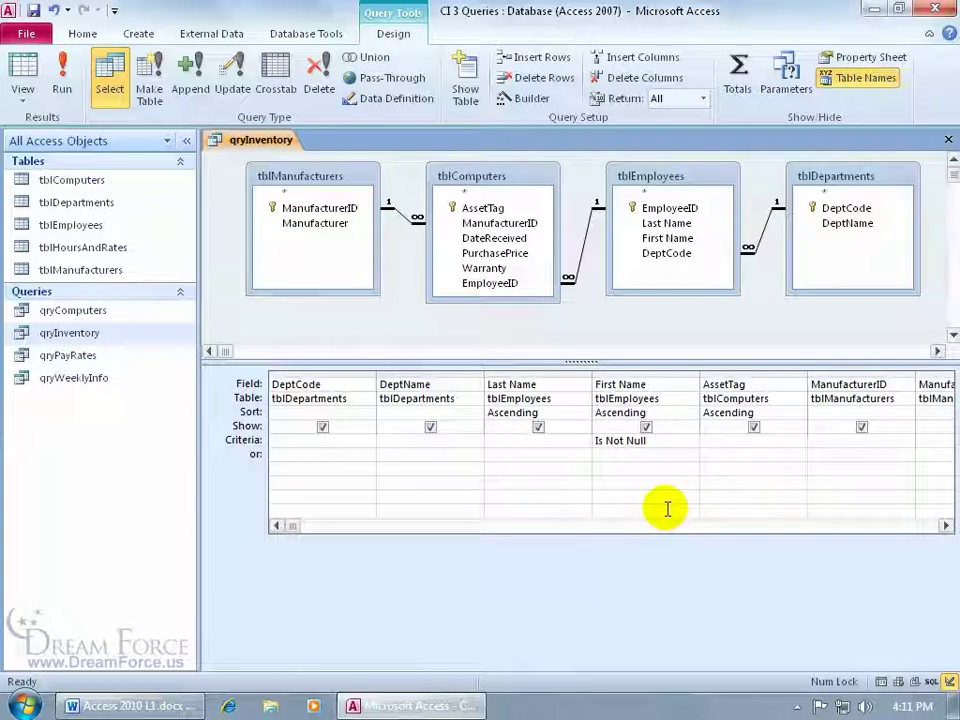
left_click_drag(664, 441, 579, 439)
key("Delete")
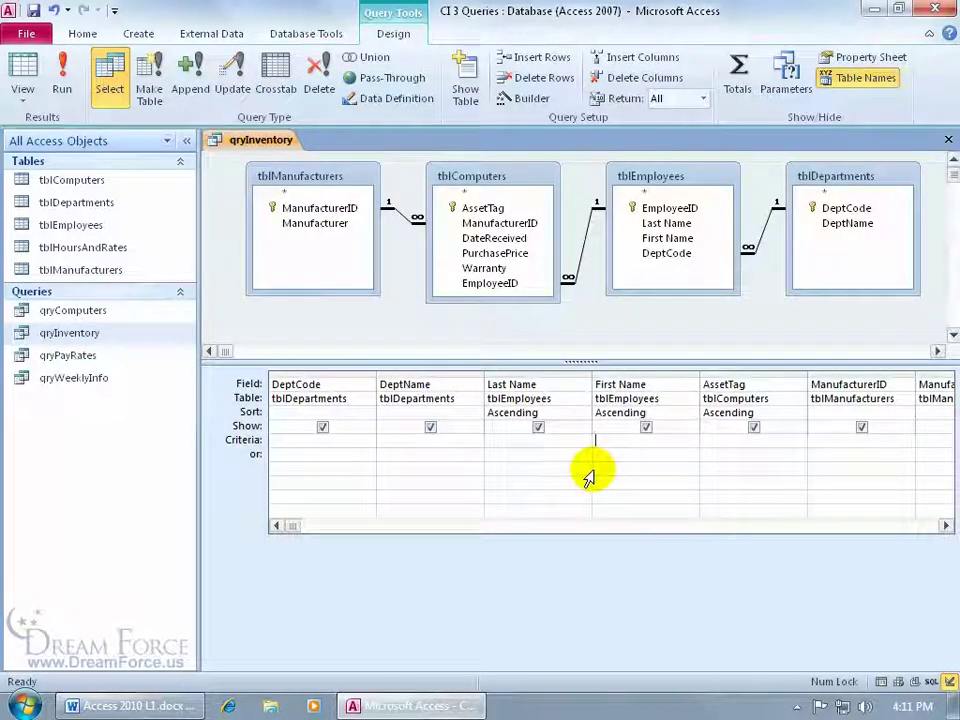
Enter >=200 as the DeptCode criterion and run the query to check the department codes.
left_click(315, 438)
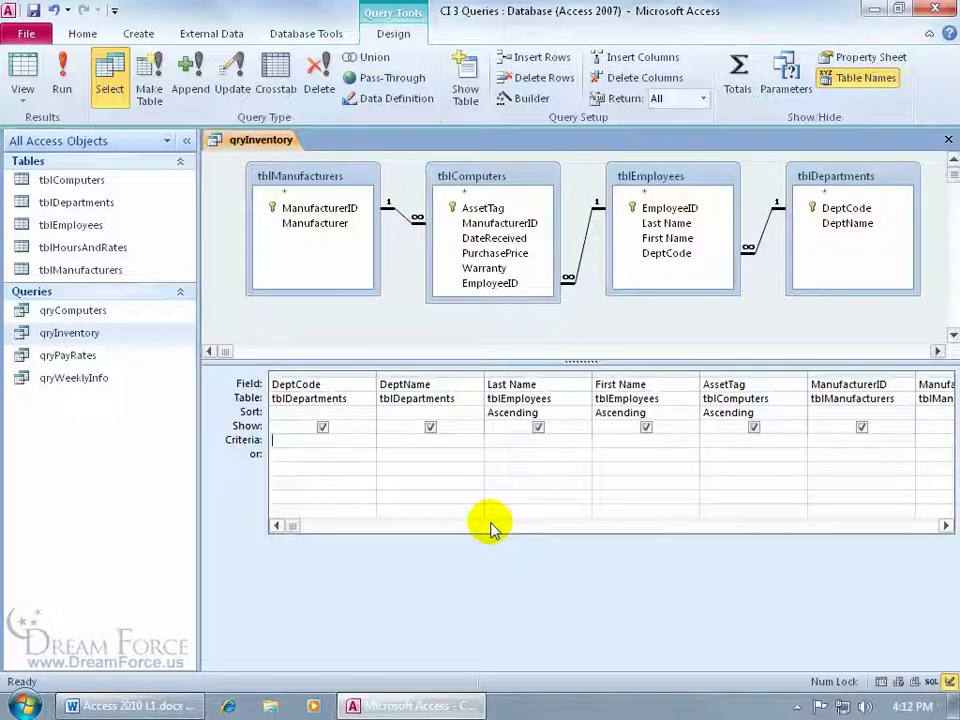
type(">=200")
left_click(52, 62)
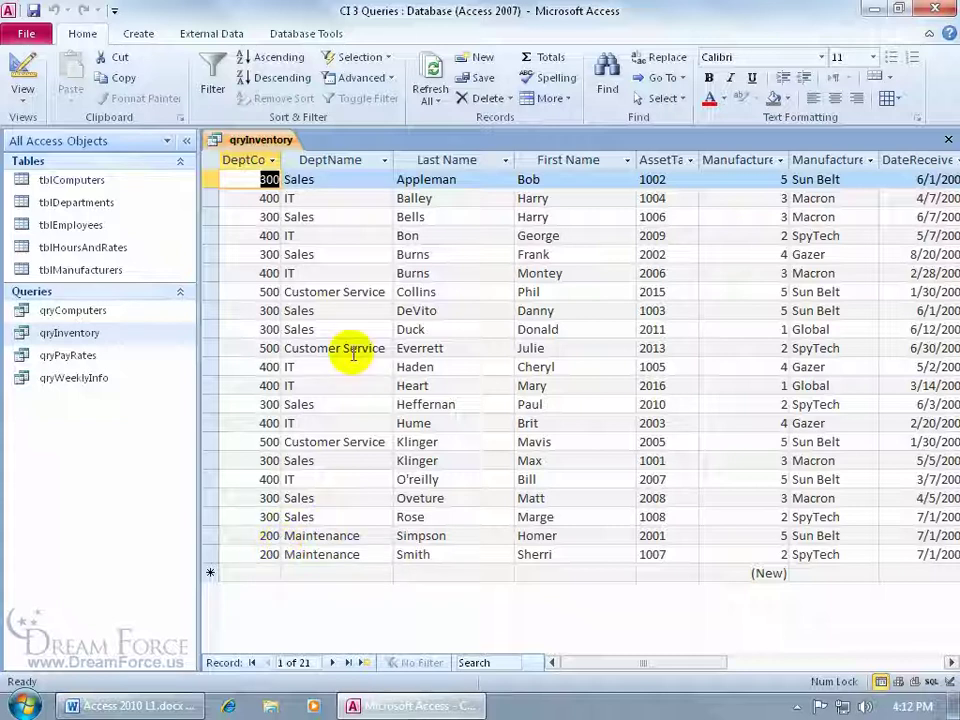
Return to Design view and try reversing the operator in the DeptCode criterion to =>200.
left_click(22, 70)
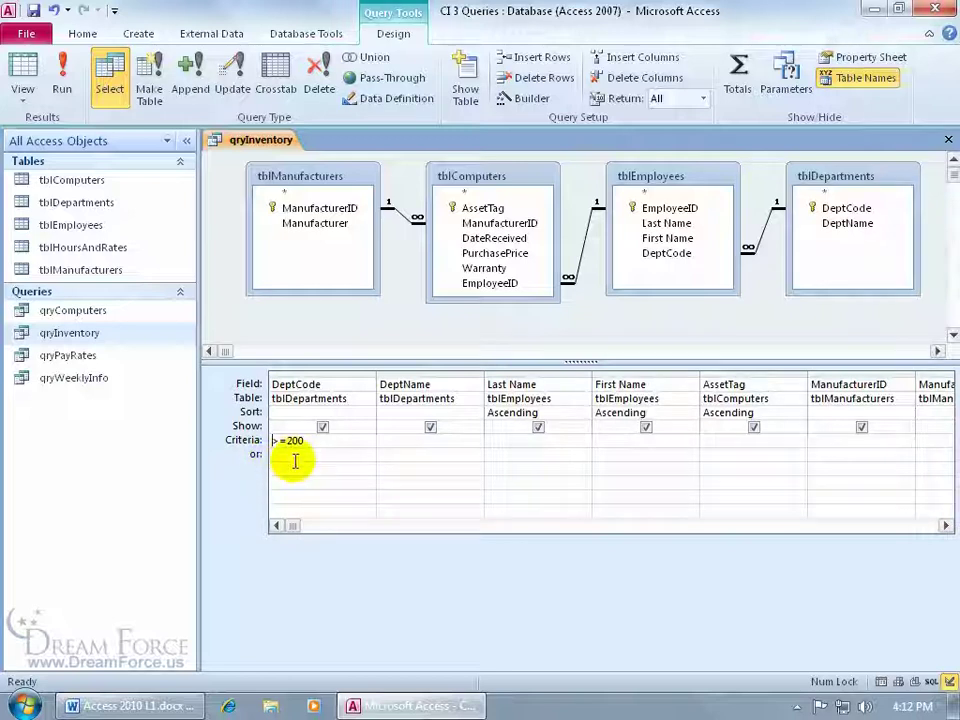
type("=")
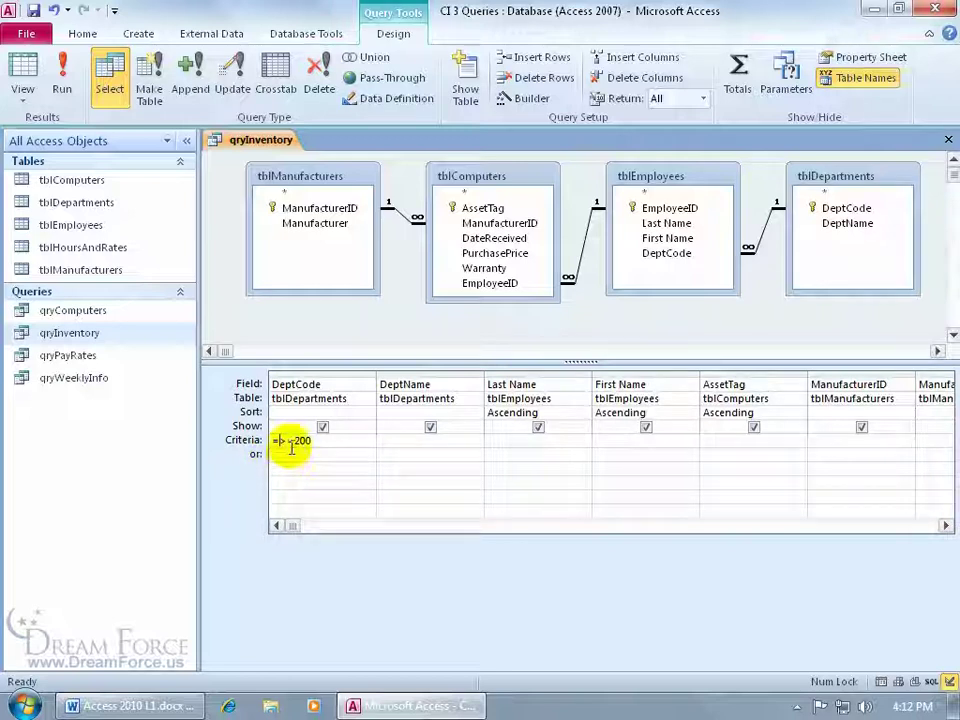
left_click(291, 441)
key("BackSpace")
key("Return")
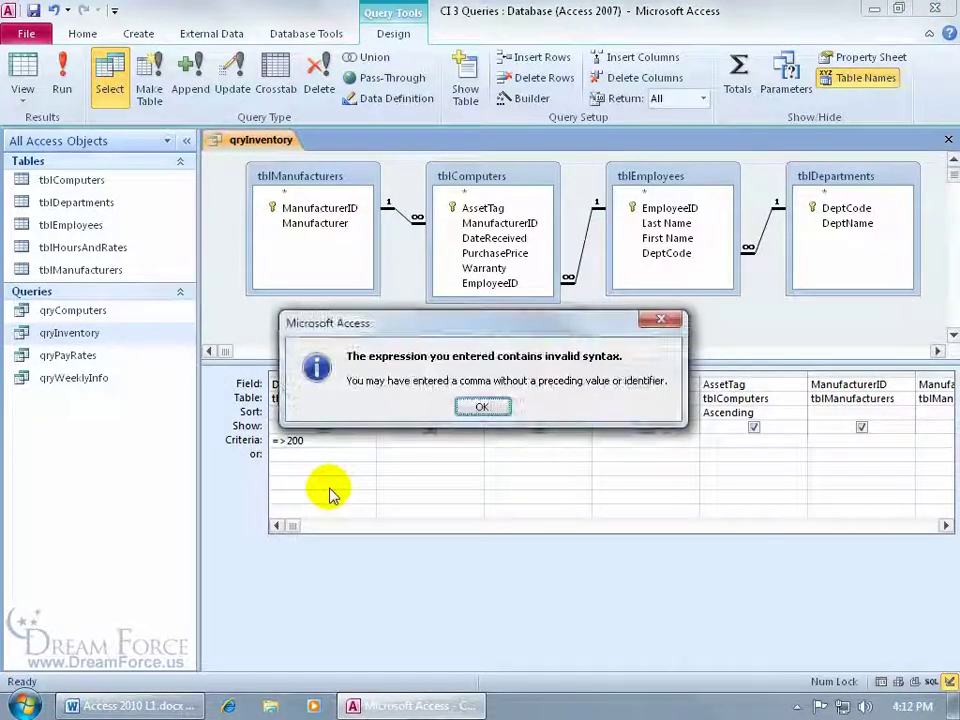
left_click(485, 407)
Restore the >= operator in the DeptCode criterion, then clear the whole criterion.
left_click(281, 440)
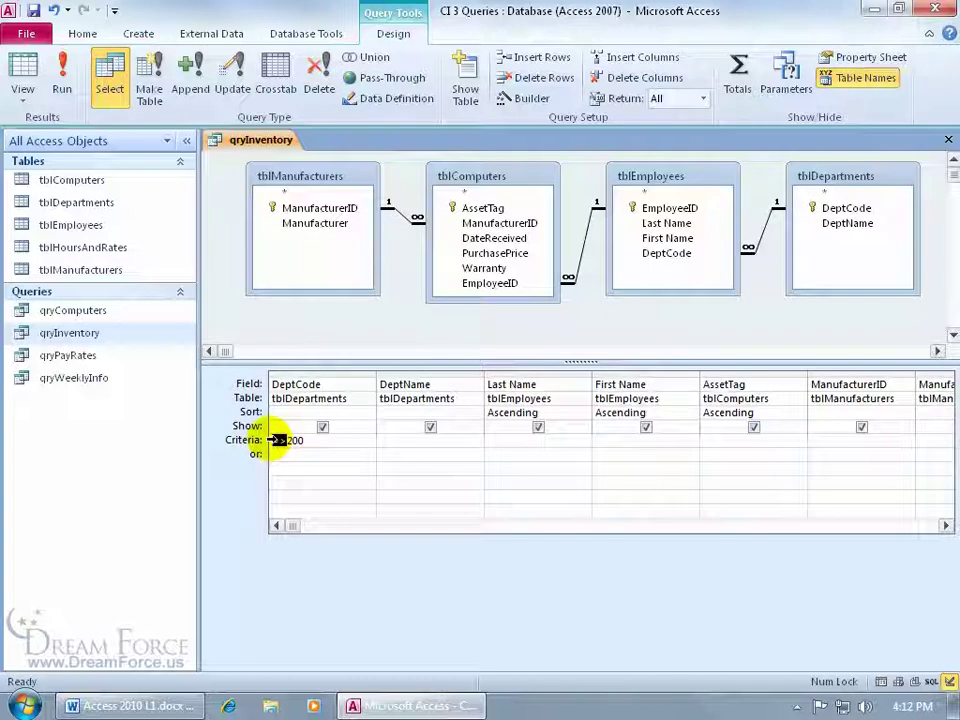
type(">=")
double_click(326, 444)
key("Delete")
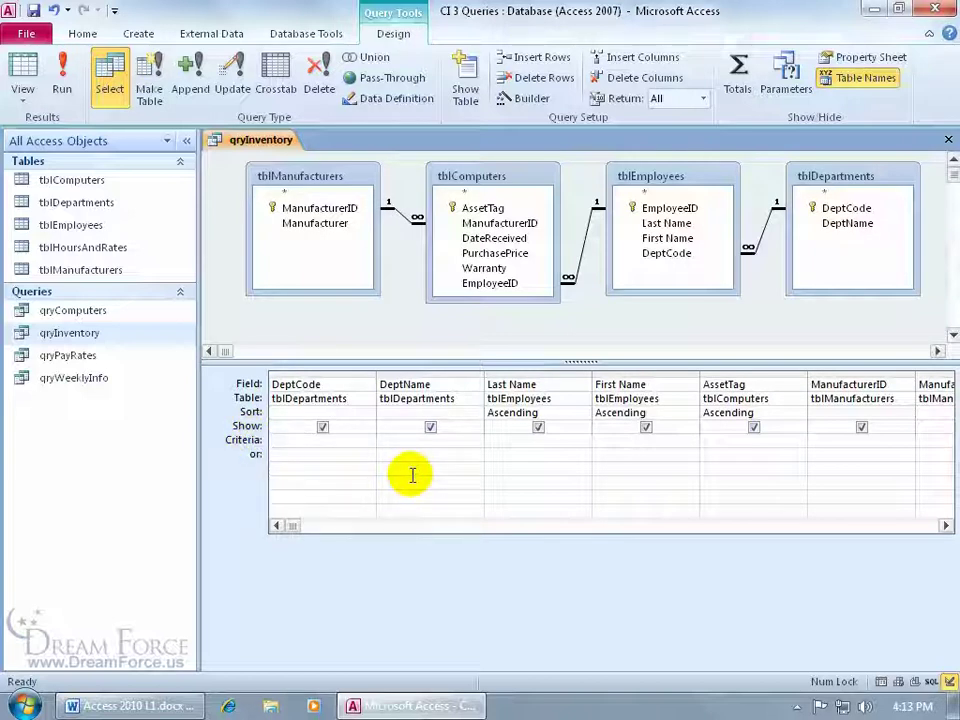
Enter >"k" as the Last Name criterion and run the query to check the last names.
left_click(520, 440)
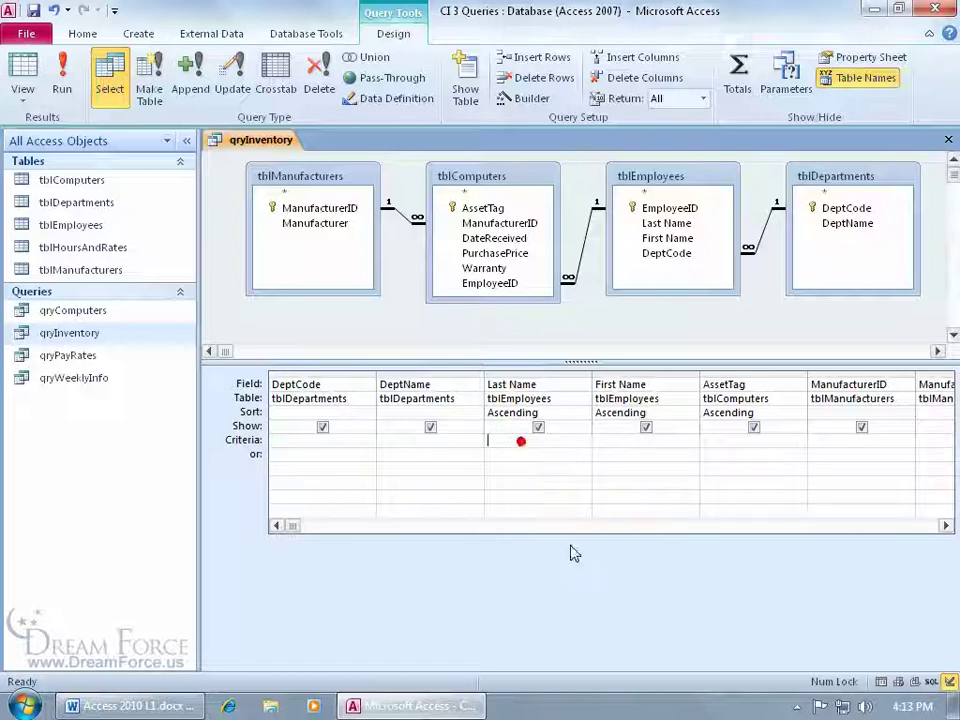
type(">\"")
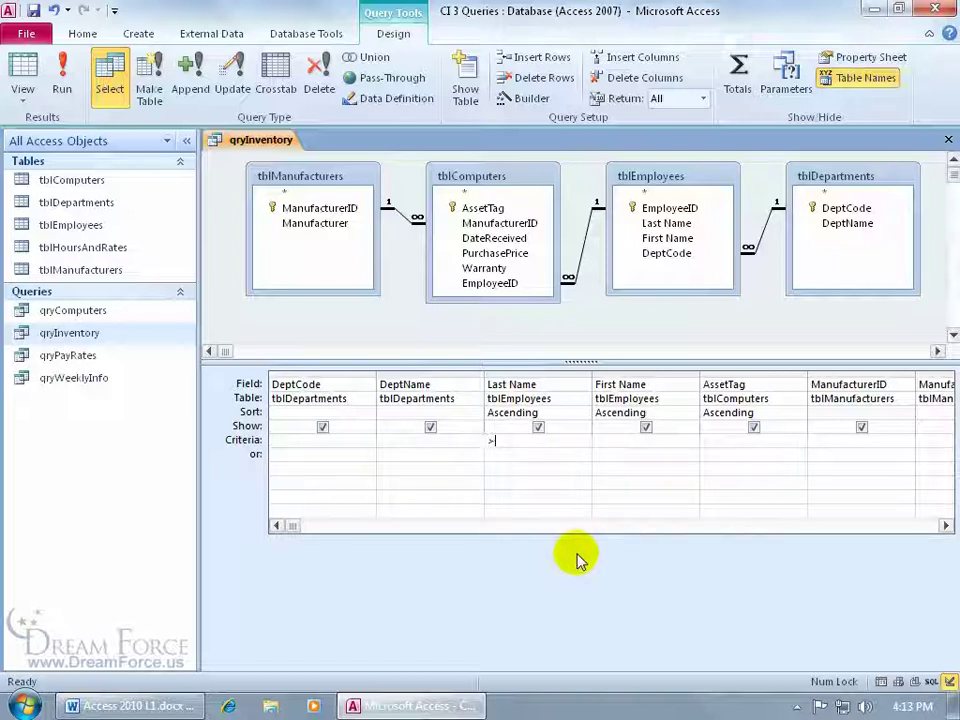
type("k")
key("Tab")
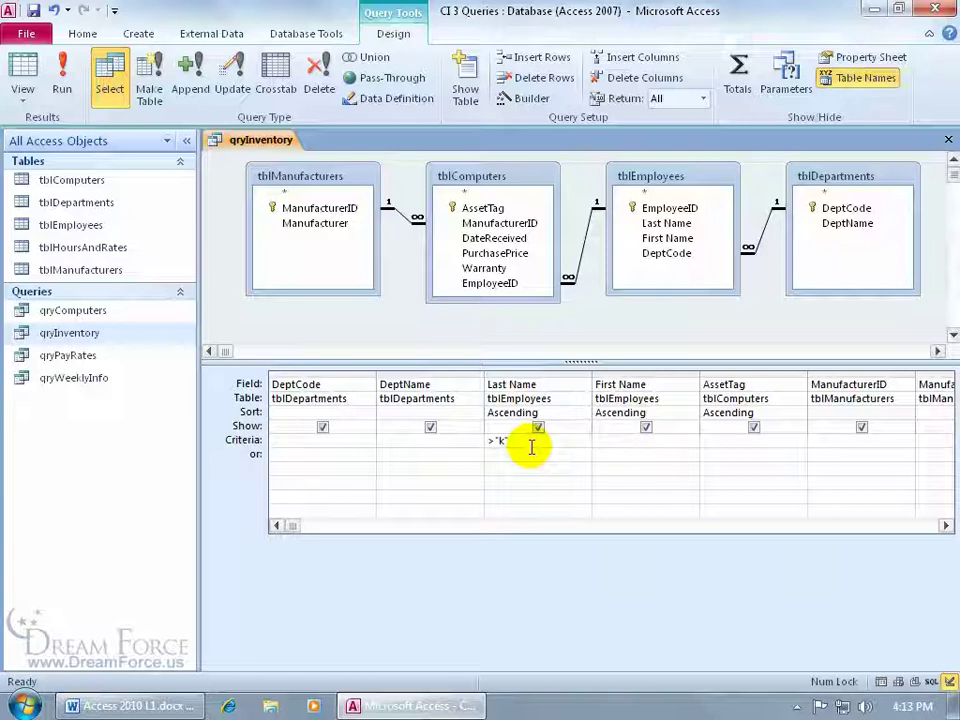
left_click(62, 80)
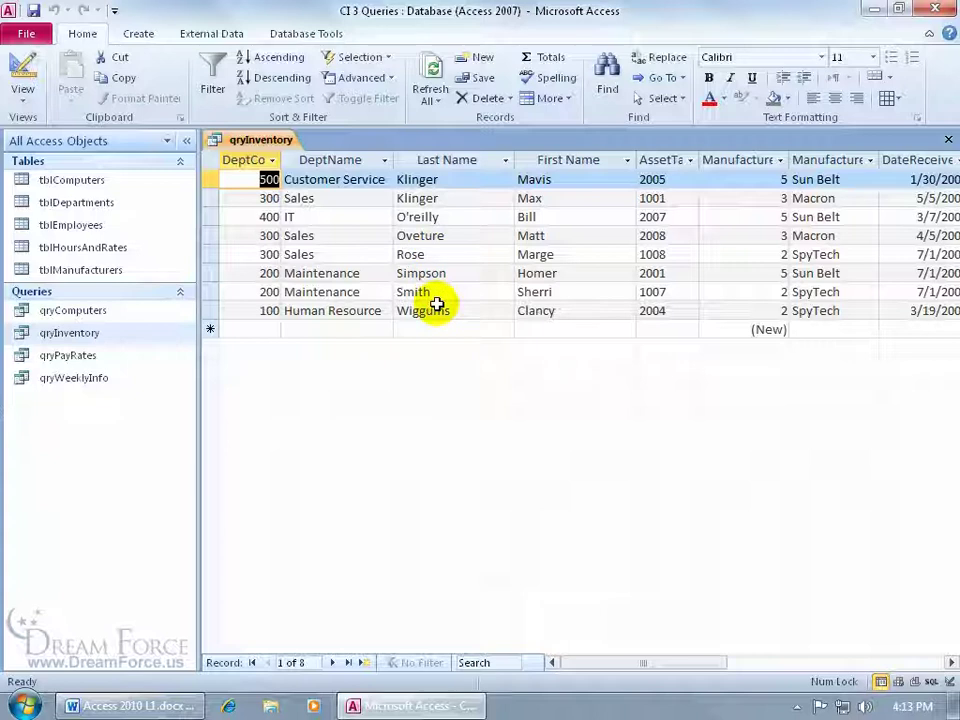
Return to Design view, change the Last Name criterion to <"k", and run the query.
left_click(35, 72)
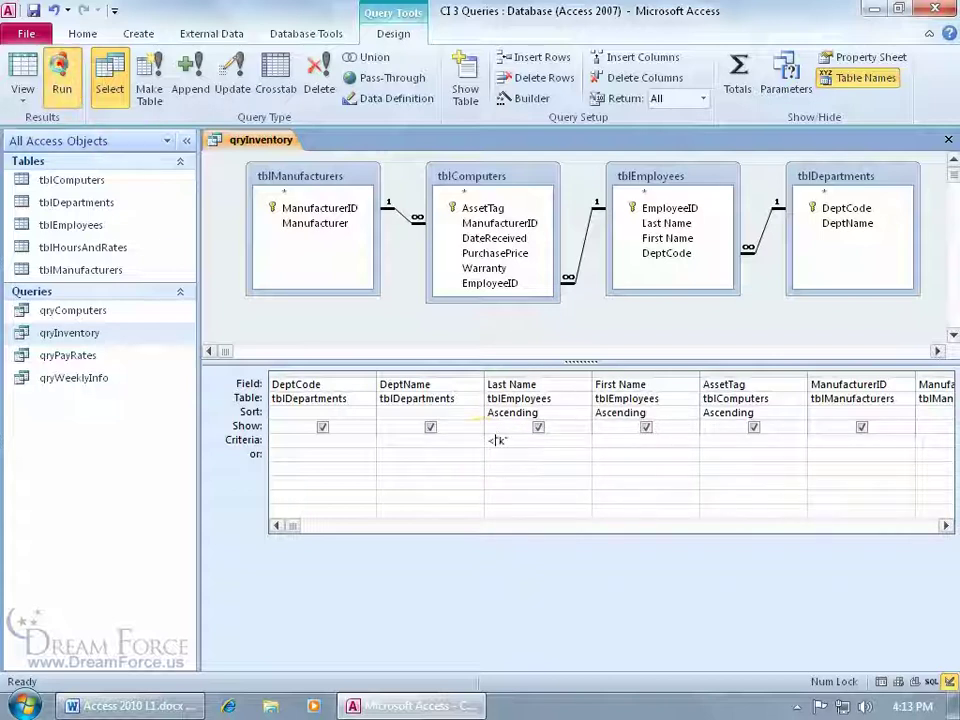
left_click(62, 75)
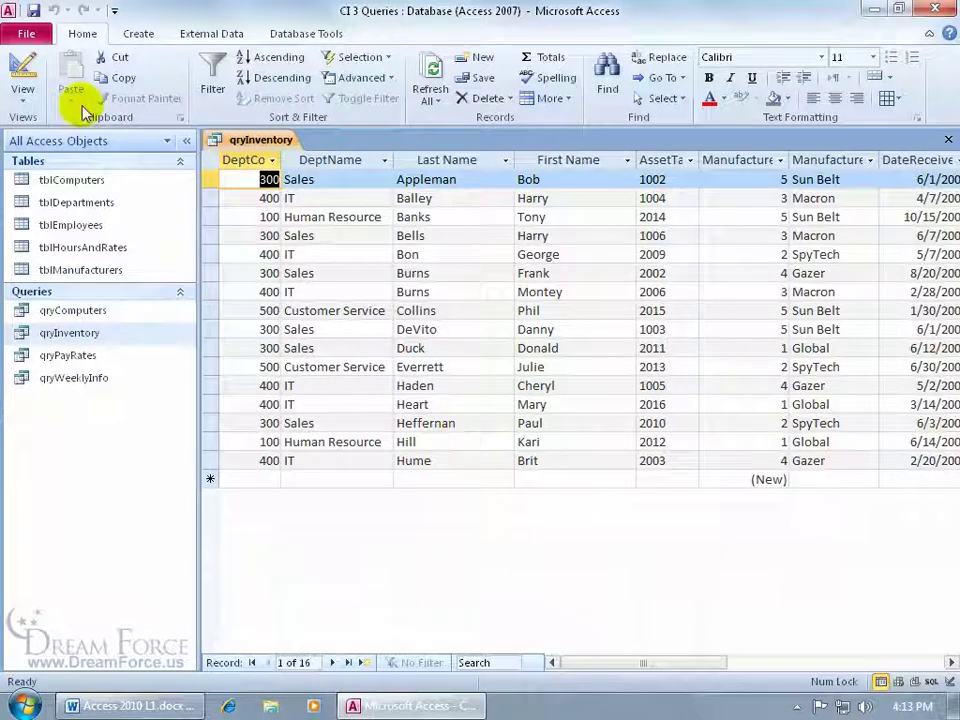
Return to Design view, clear the Last Name criterion, and run the unfiltered query.
left_click(22, 68)
double_click(492, 440)
key("Delete")
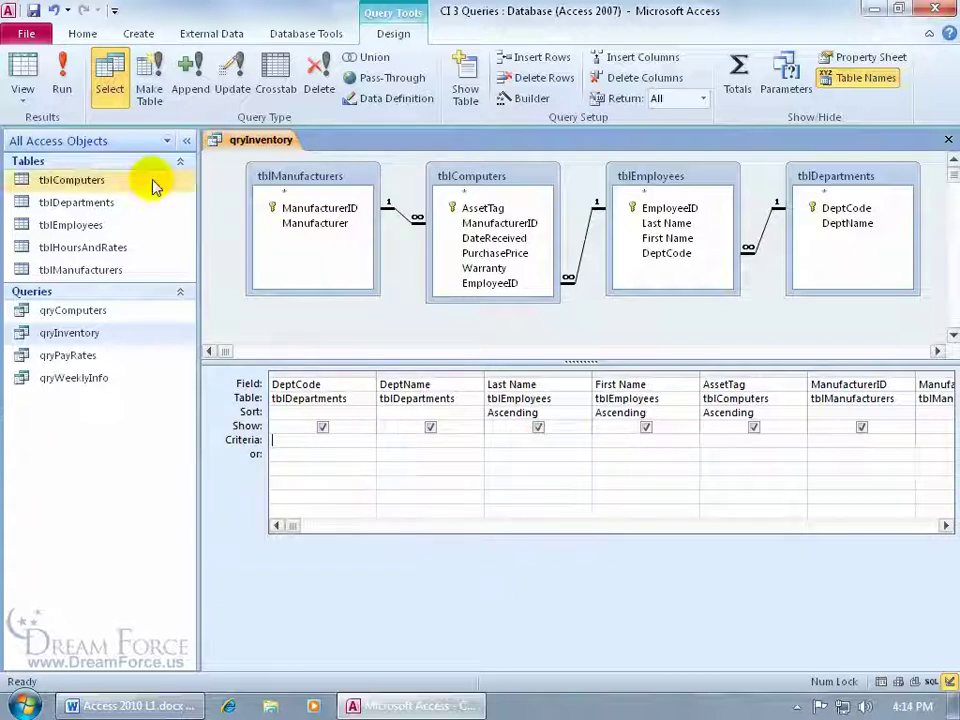
left_click(62, 80)
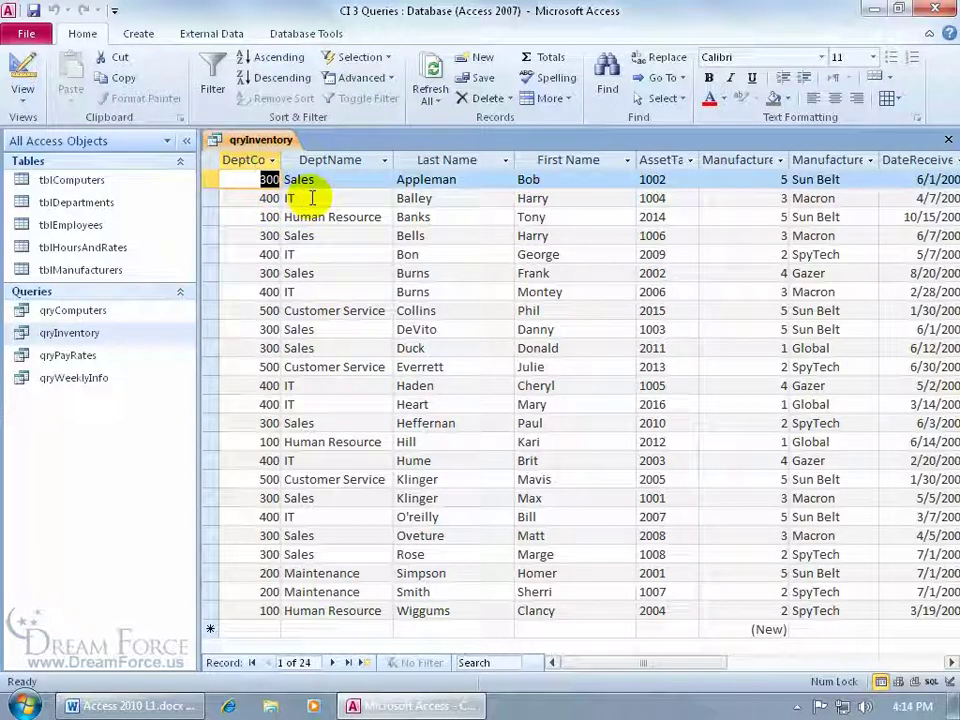
In Design view, enter a <> criterion for DeptName that excludes the IT department, and run the query.
left_click(22, 66)
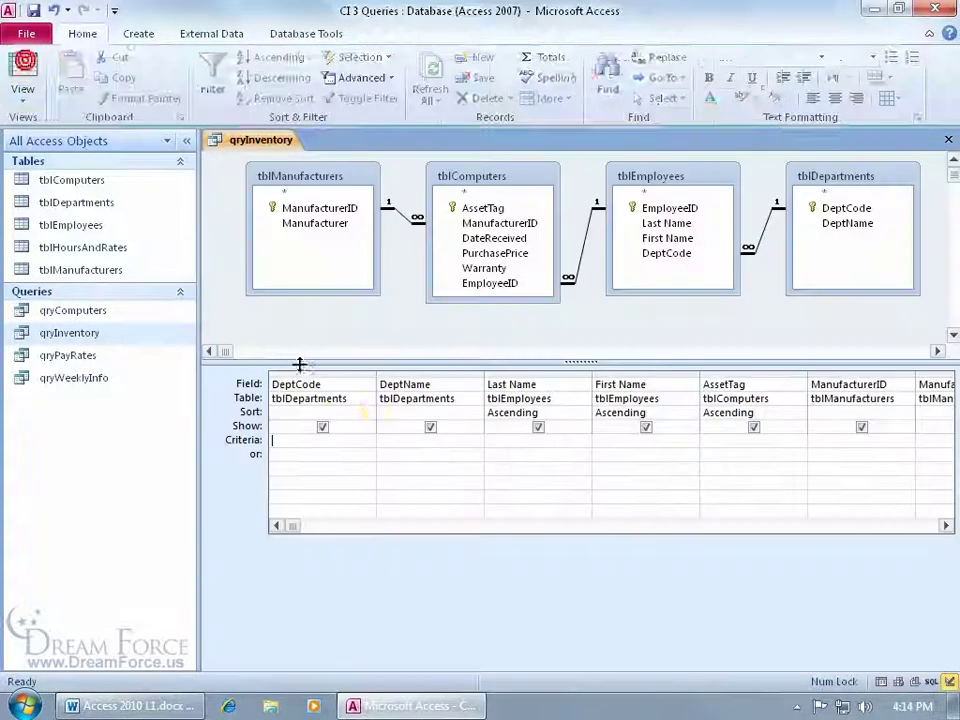
left_click(386, 438)
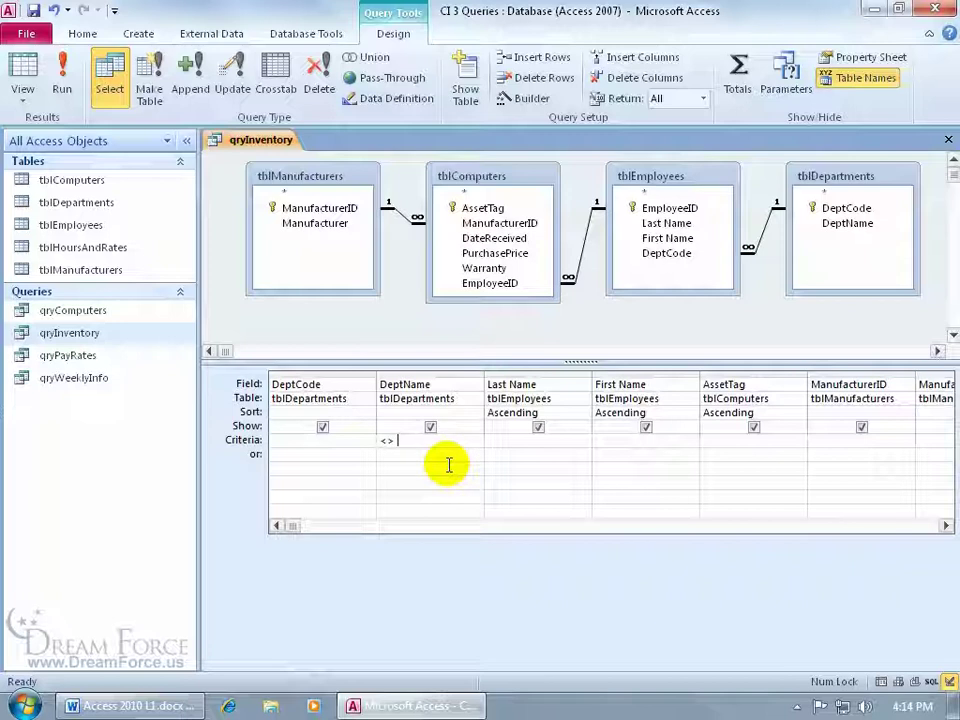
key("Tab")
left_click(62, 78)
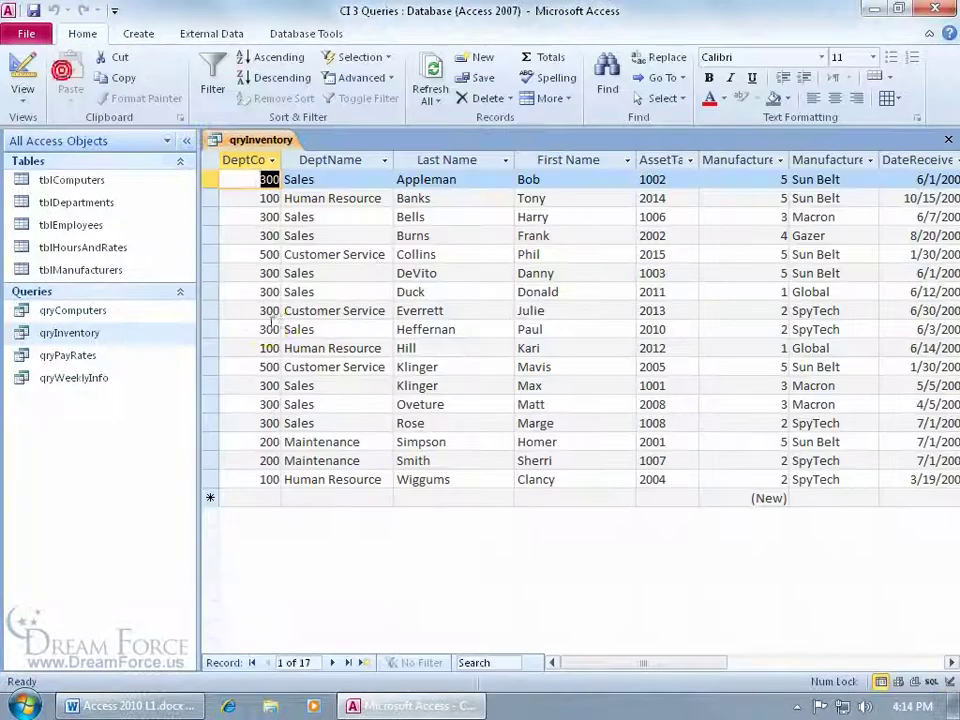